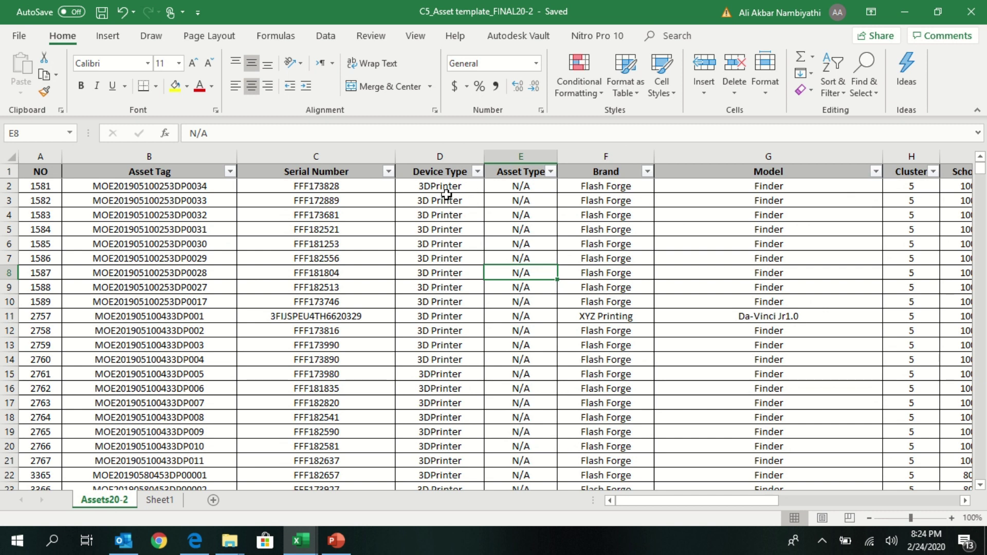
- Inspect the Device Type entries, spotting the unspaced 3DPrinter value in D15
drag(441, 187, 442, 240)
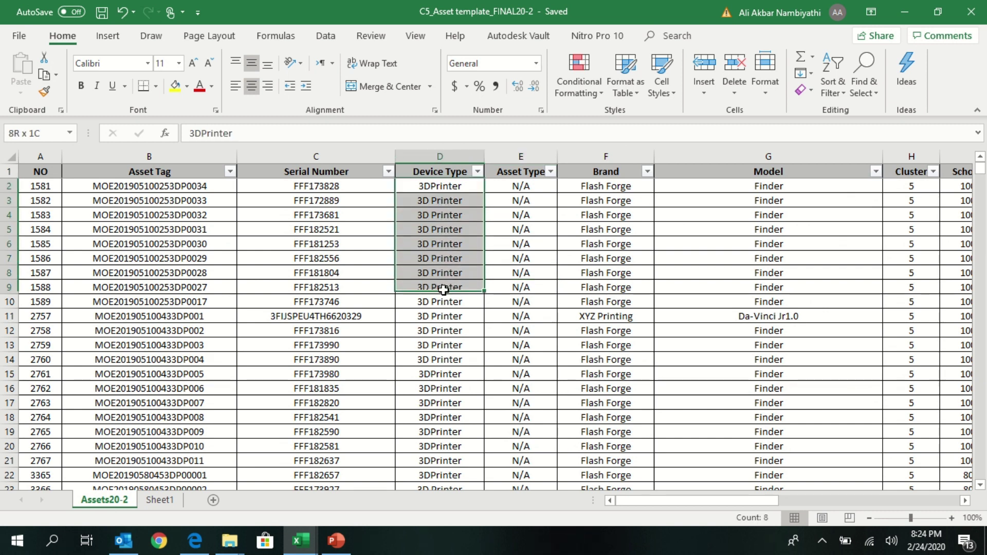
drag(442, 240, 439, 331)
drag(441, 373, 438, 377)
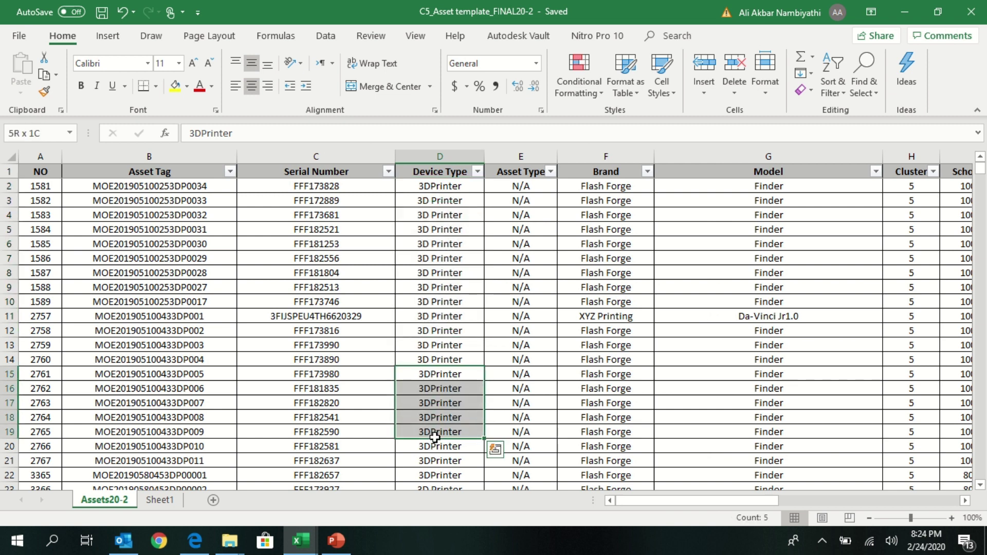
click(439, 363)
click(439, 374)
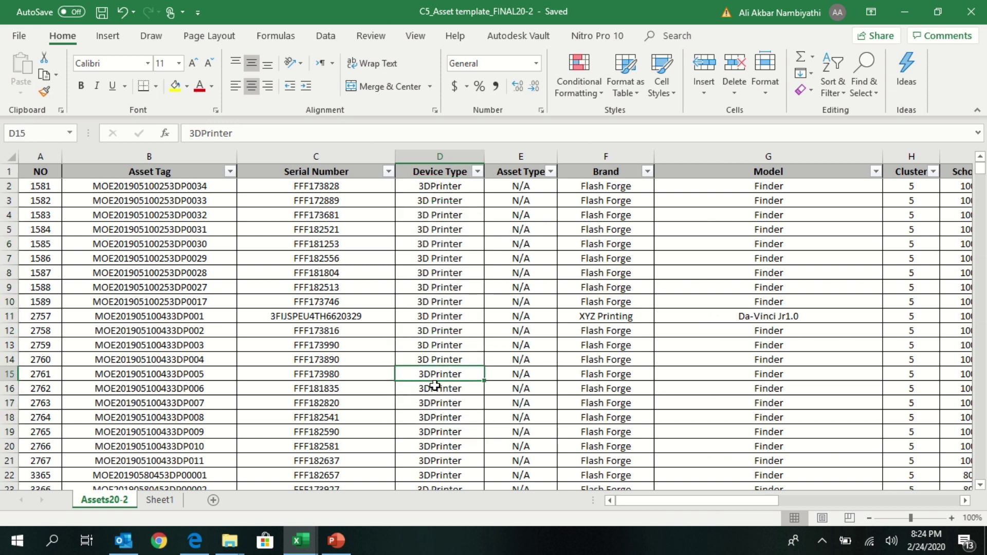
drag(980, 172, 980, 245)
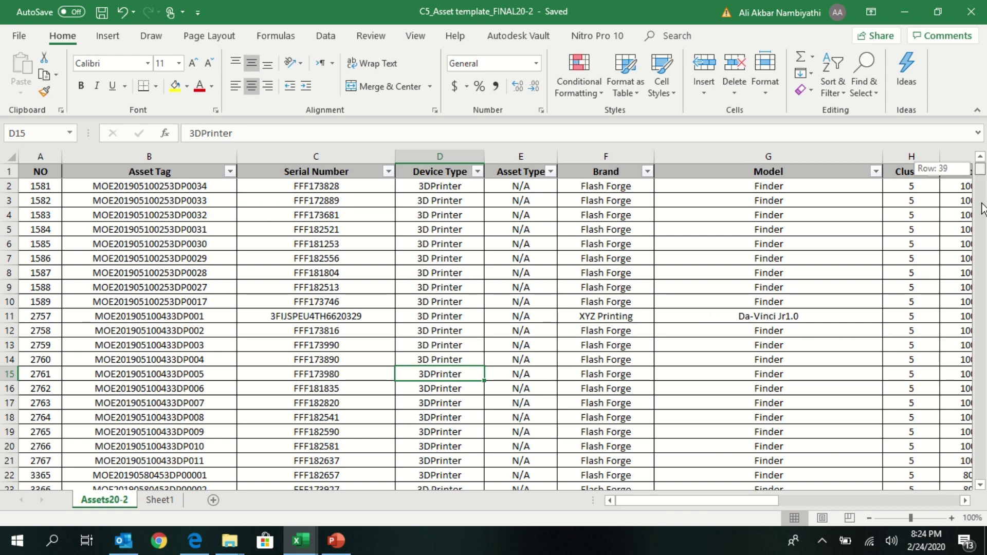
scroll(555, 311, down, 10)
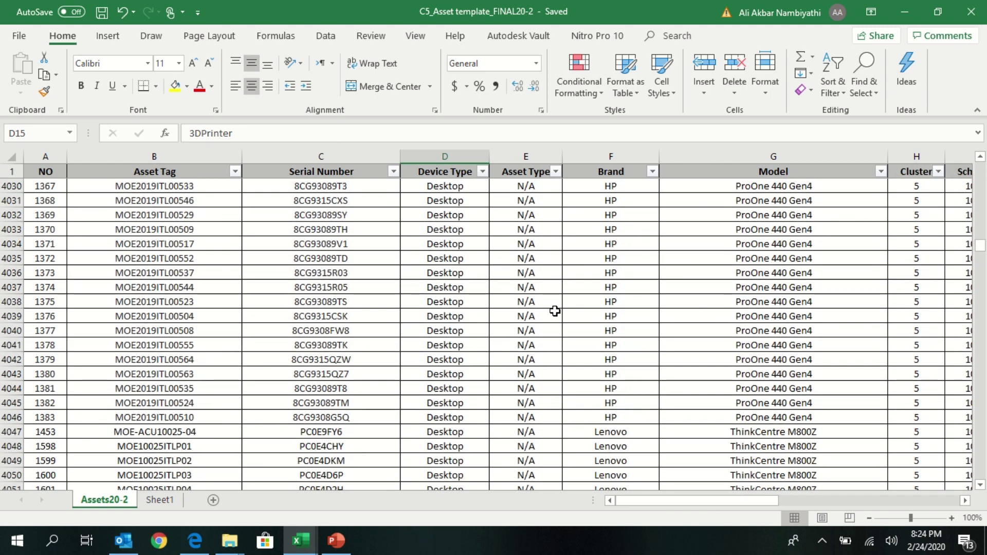
scroll(514, 298, up, 3)
click(470, 283)
key(ctrl+Up)
key(Down)
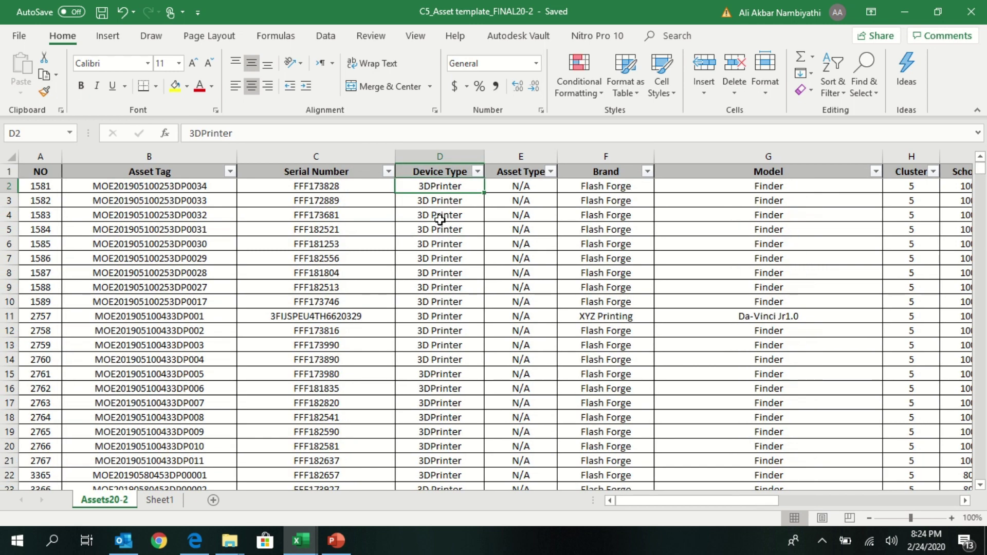
- Copy the whole Device Type column from D1 to the last row for a new workbook
click(455, 170)
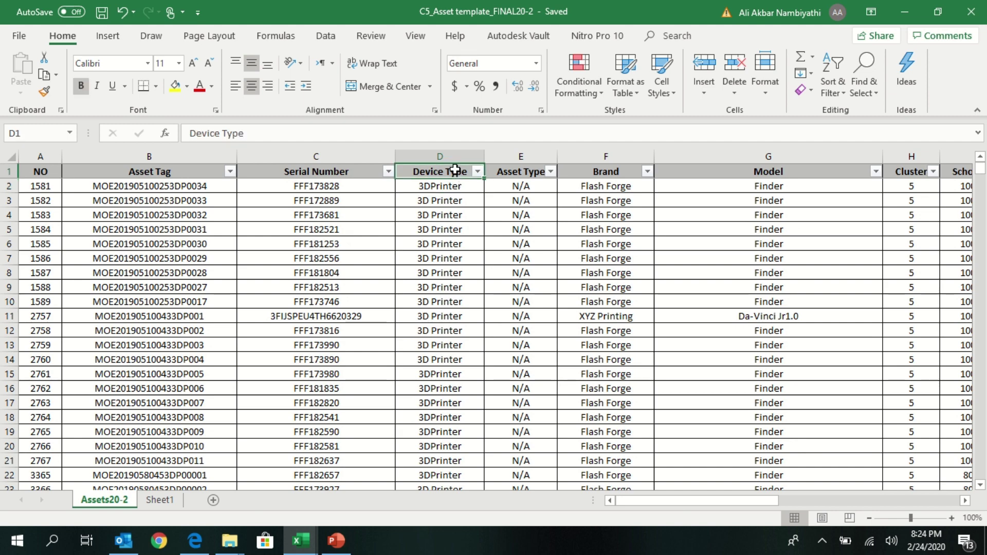
key(ctrl+shift+Down)
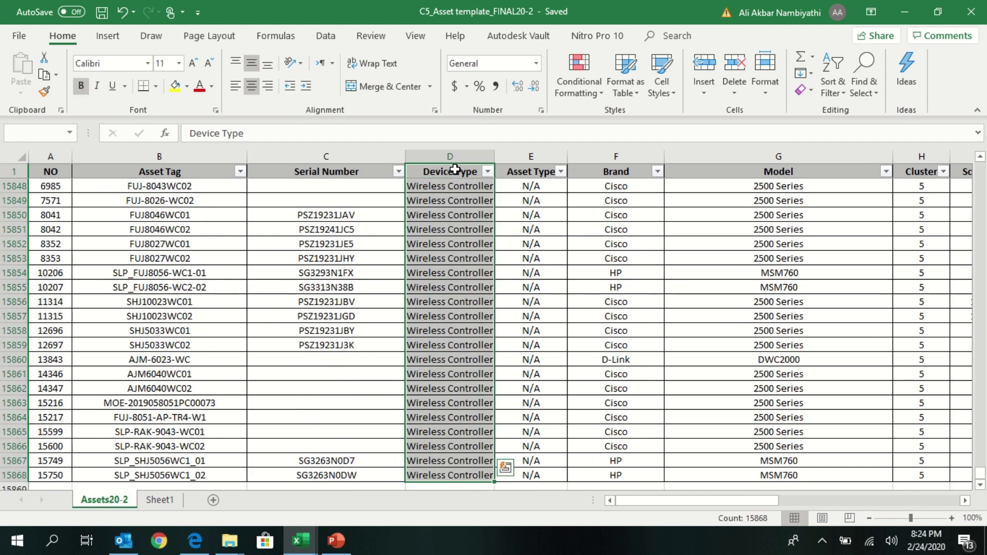
scroll(455, 255, down, 1)
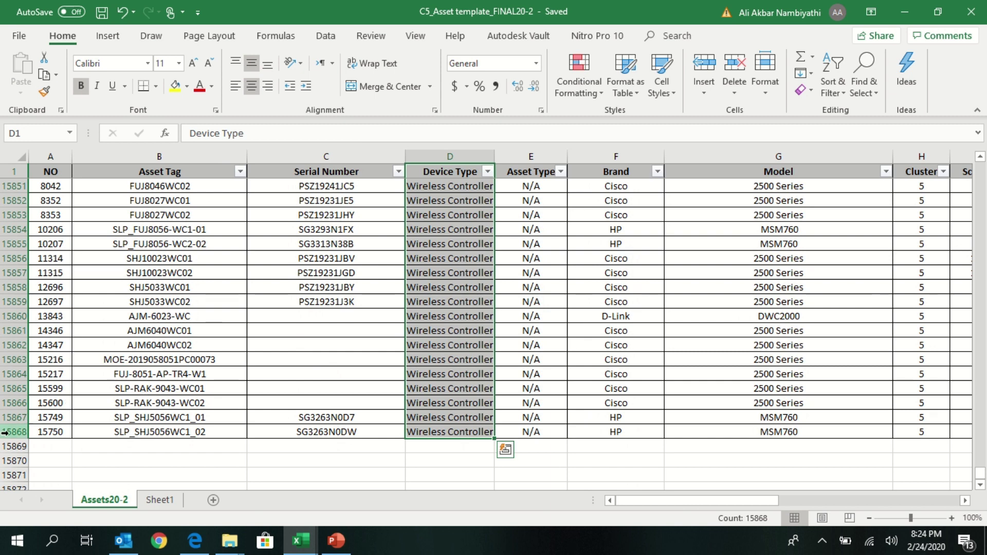
key(ctrl+c)
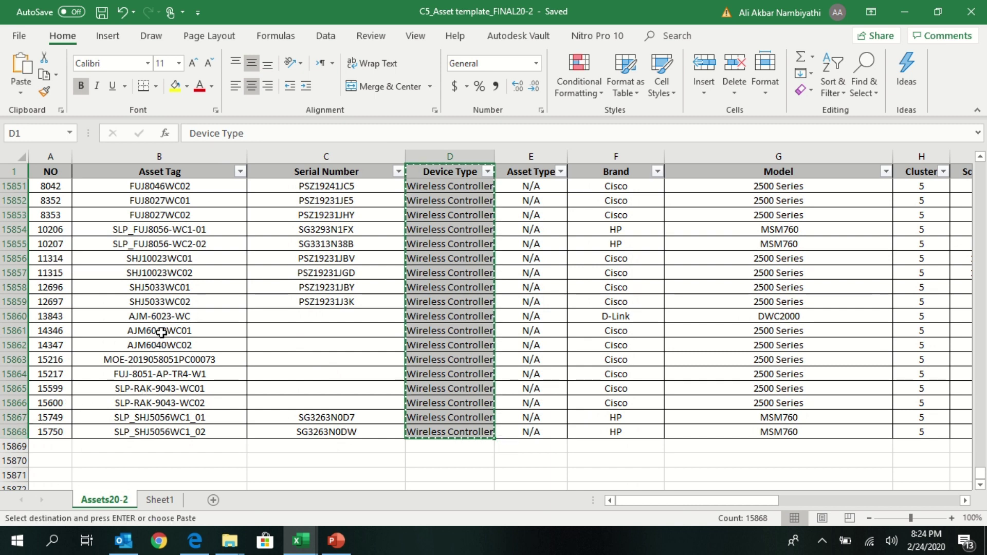
key(alt+Tab)
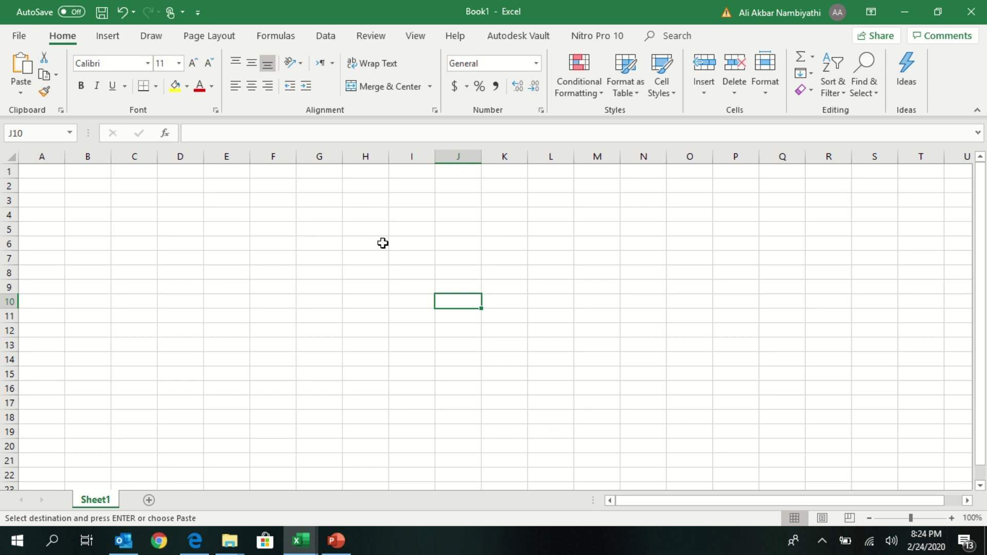
- Paste the Device Type list into Book1 at H1, autofit column H, and select the list
click(362, 171)
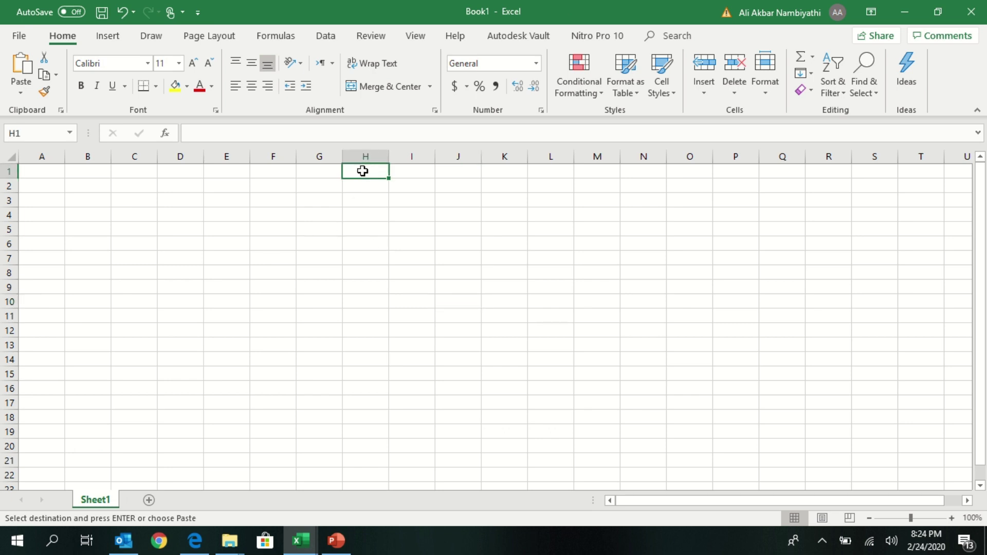
key(ctrl+v)
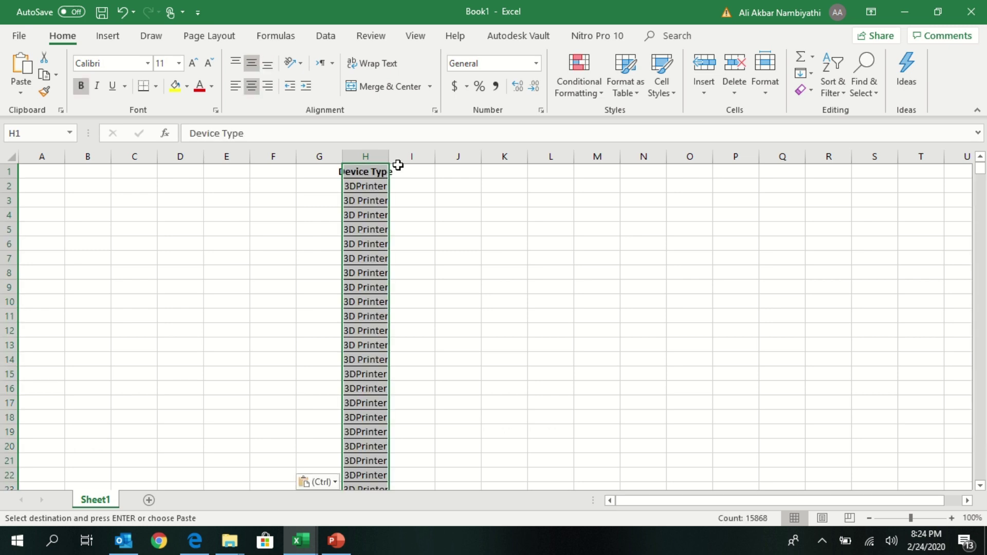
double_click(392, 157)
click(389, 173)
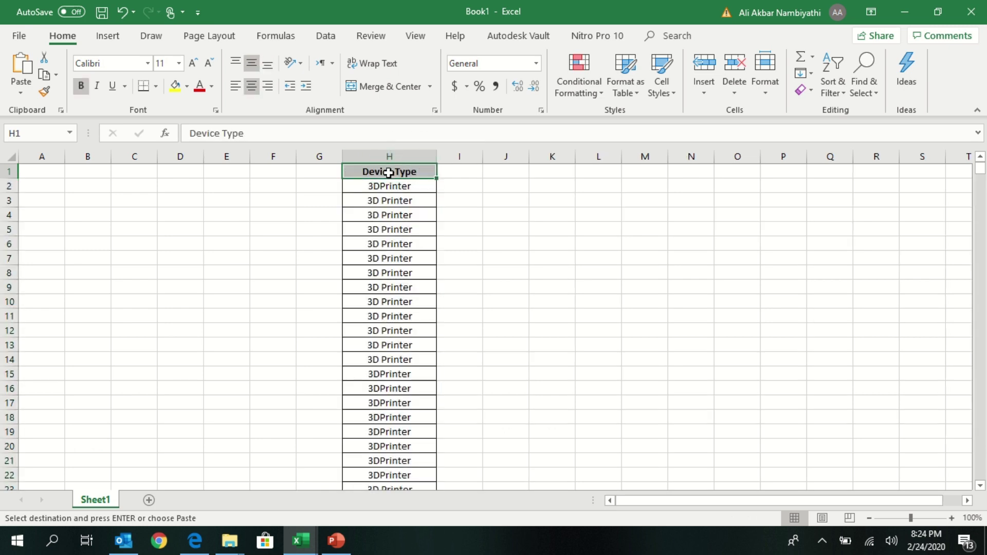
key(ctrl+shift+Down)
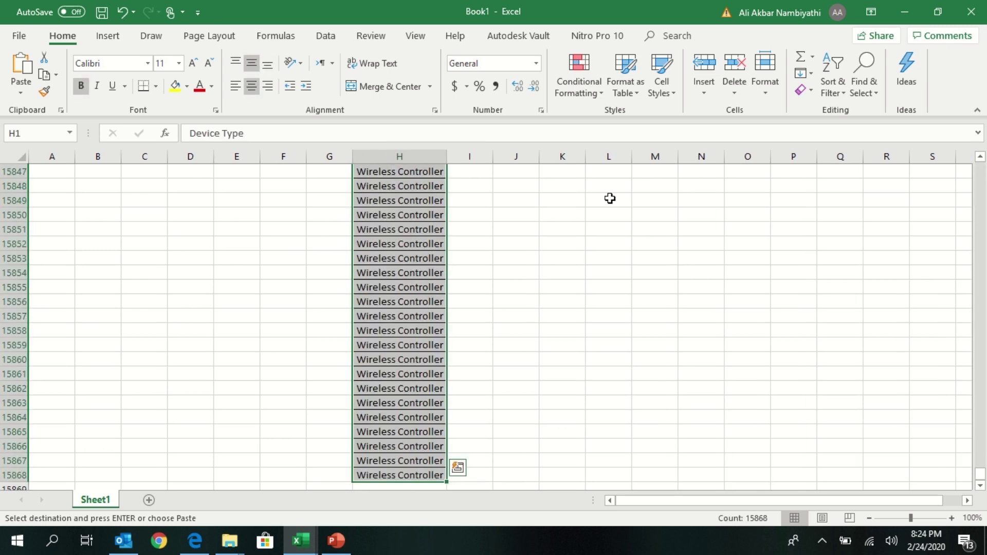
scroll(609, 263, up, 4)
drag(981, 482, 982, 170)
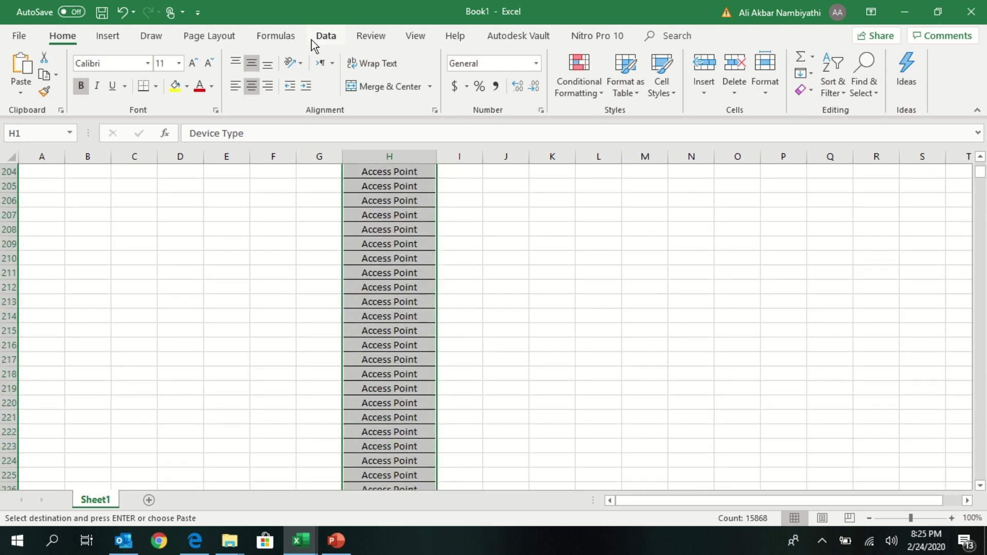
click(117, 45)
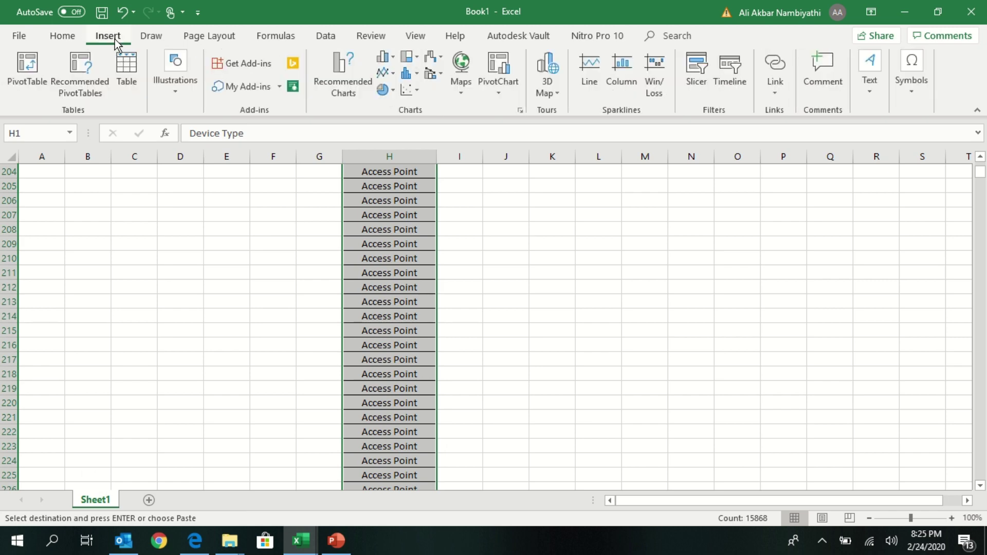
- Create a PivotTable on a new sheet with Device Type as the row field
click(28, 69)
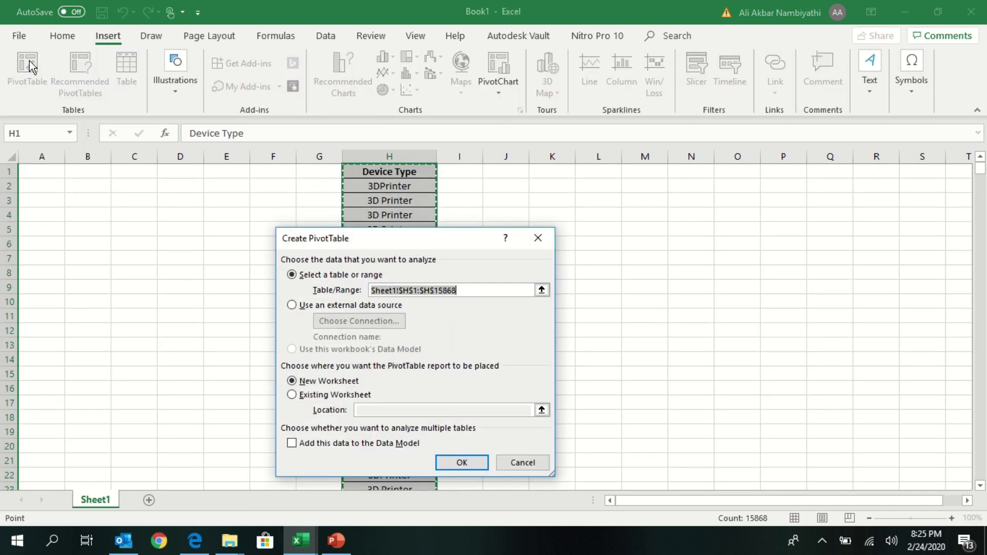
drag(431, 240, 725, 201)
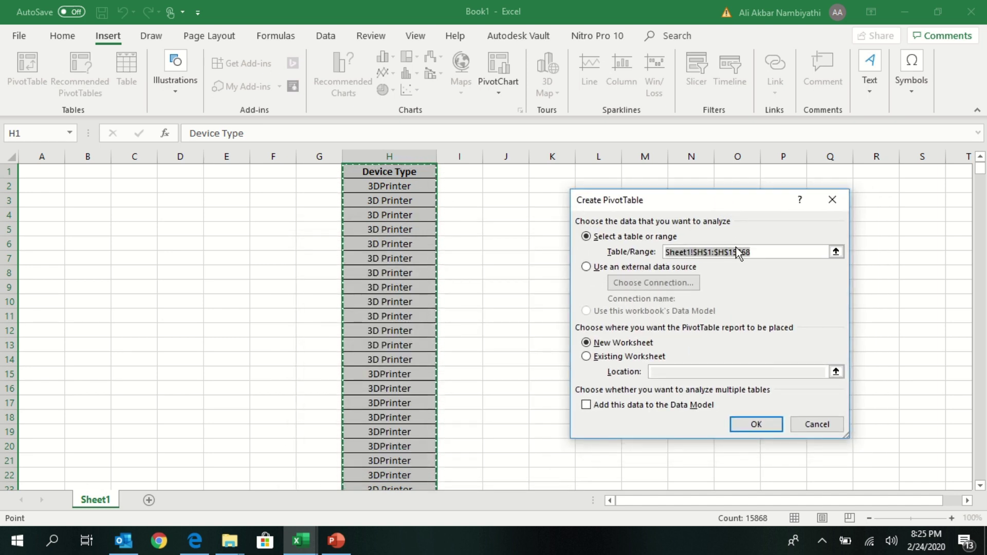
click(758, 424)
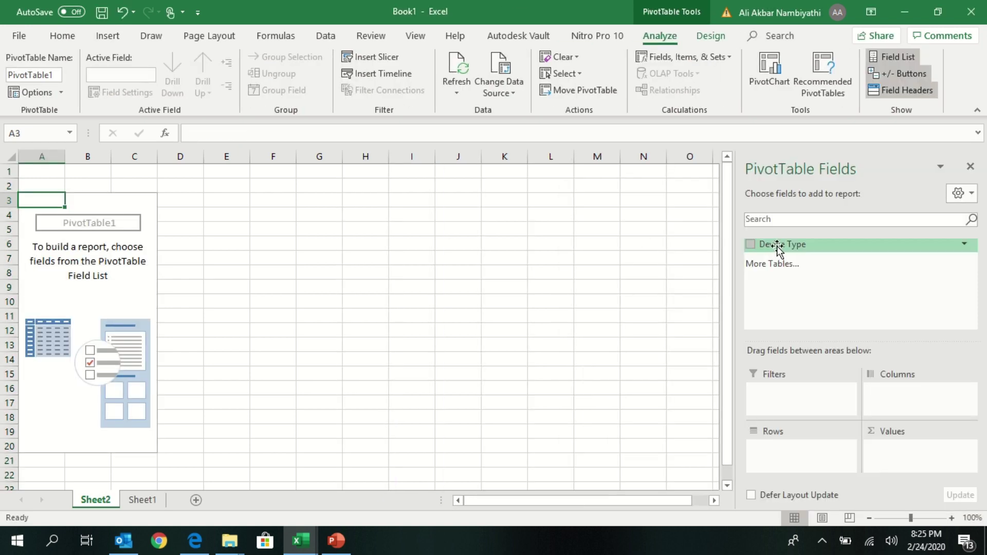
drag(777, 247, 797, 455)
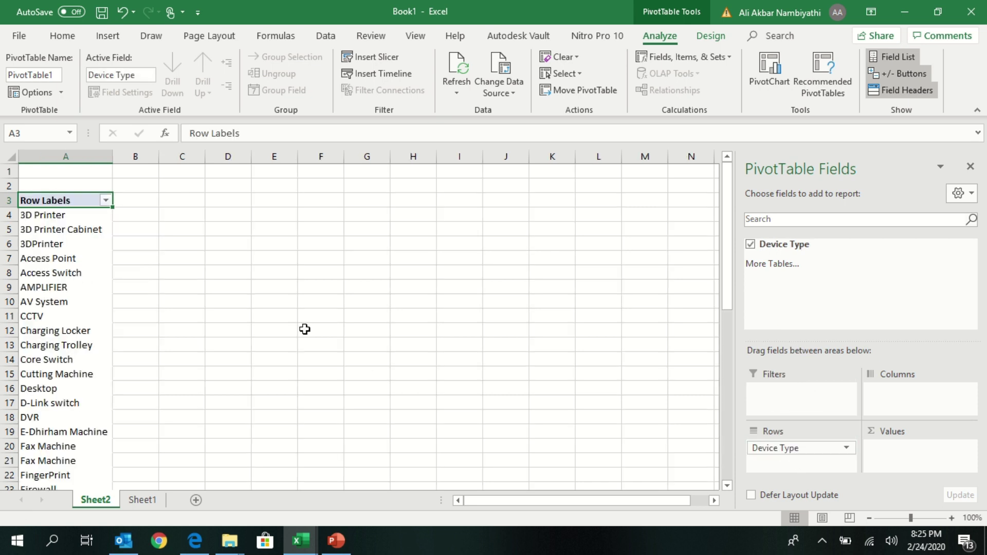
- Review the pivot's distinct device types down to Grand Total and back to the top
scroll(305, 329, down, 1)
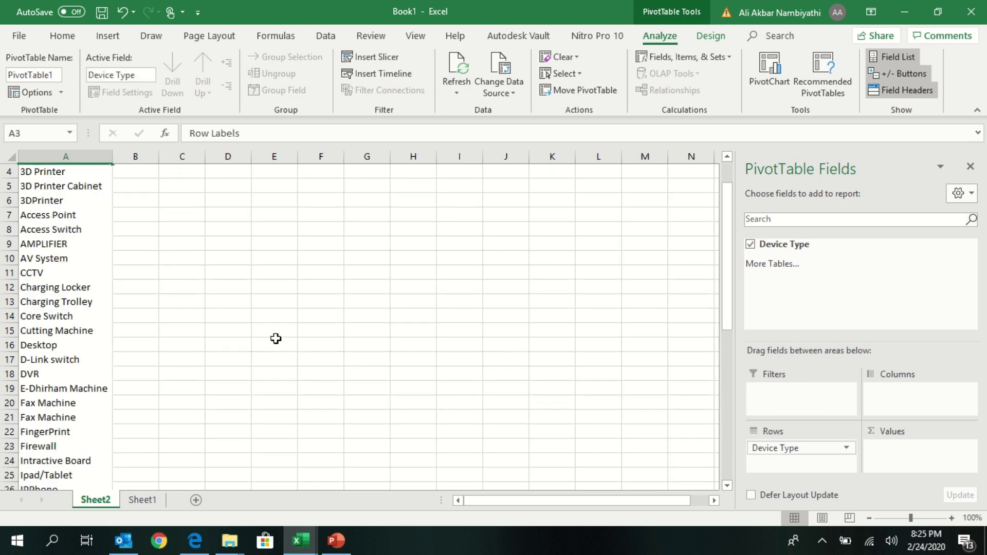
scroll(137, 270, up, 1)
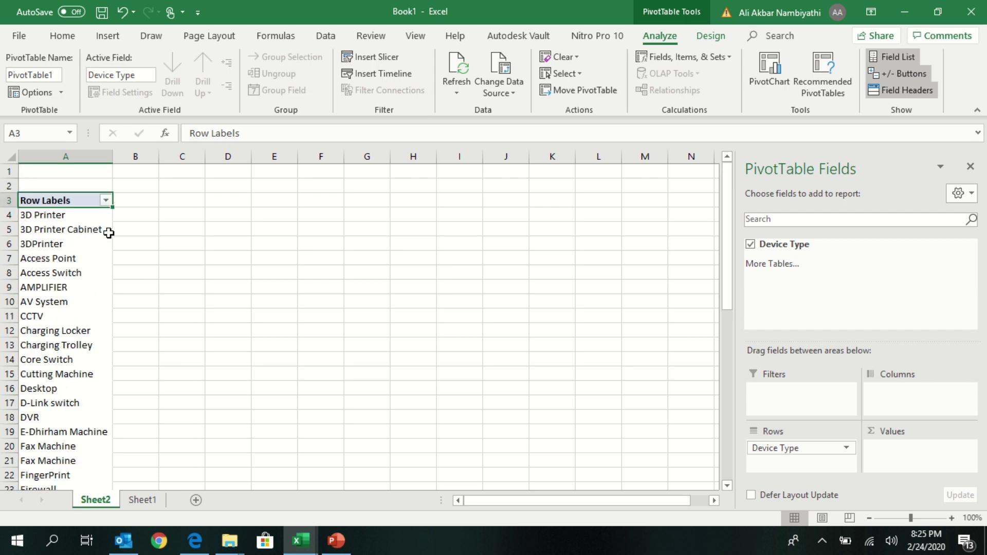
scroll(66, 235, down, 1)
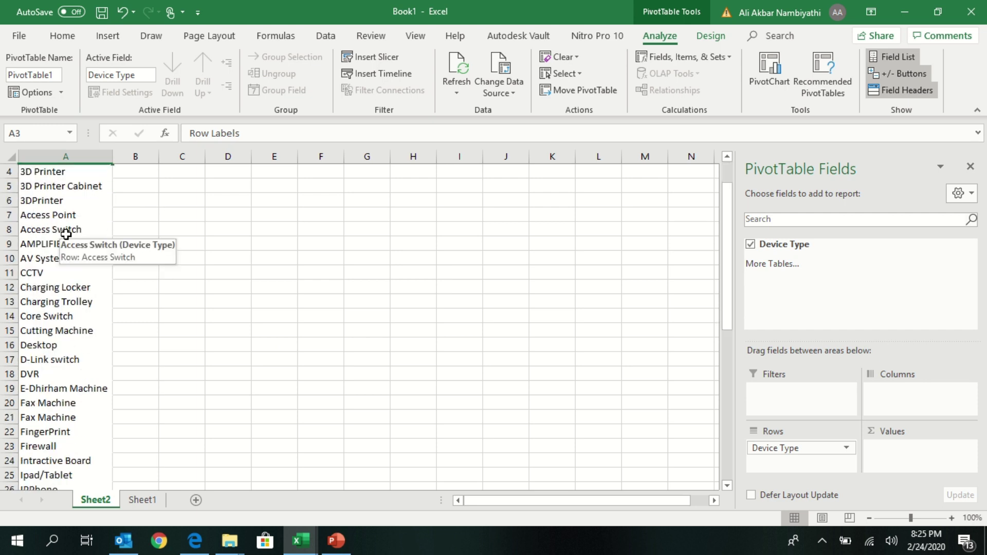
click(66, 234)
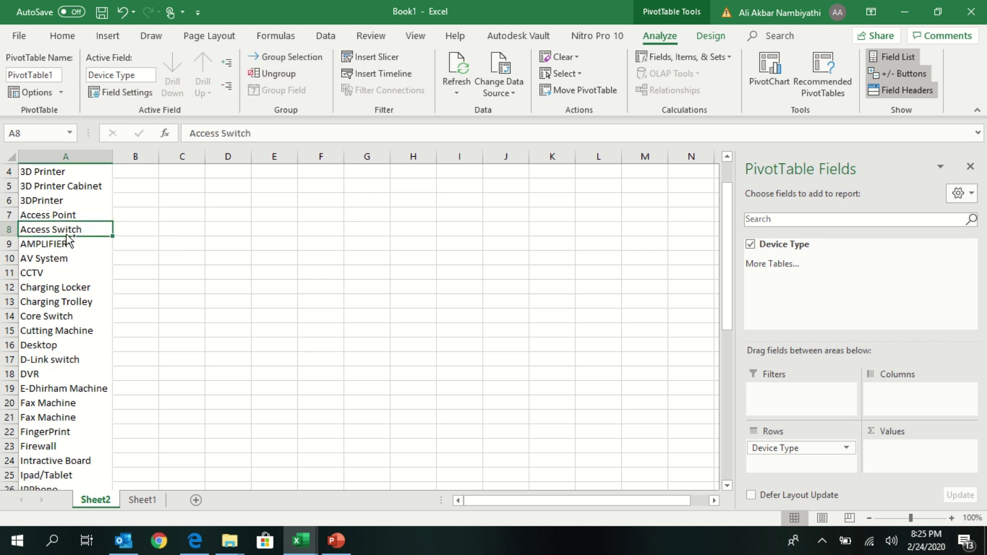
key(ctrl+Down)
scroll(81, 434, down, 1)
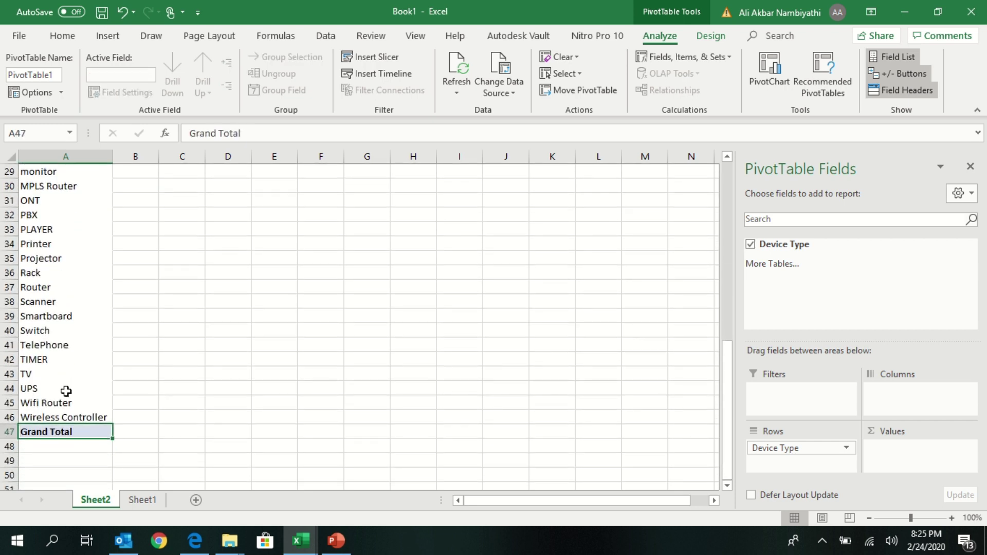
scroll(84, 322, up, 3)
scroll(84, 322, up, 2)
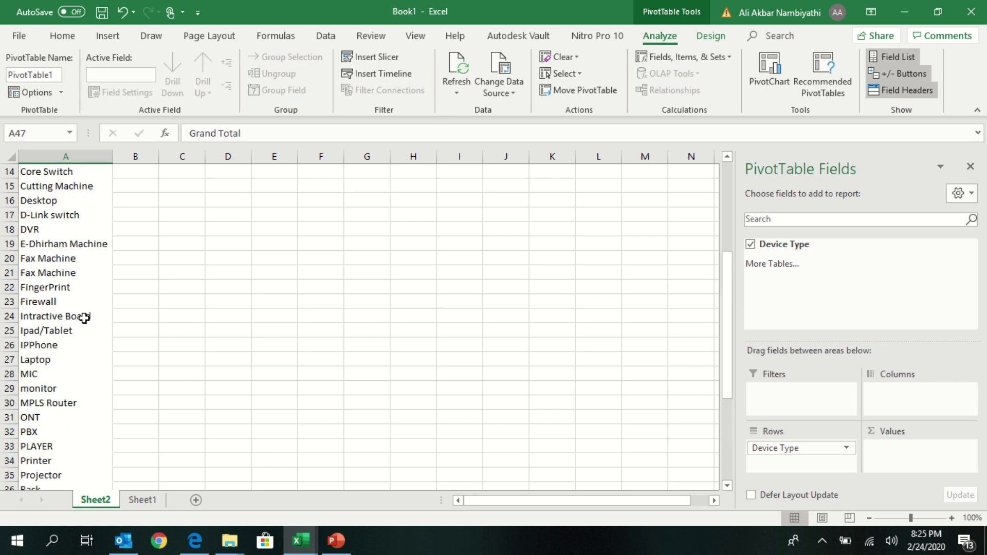
scroll(84, 320, up, 3)
scroll(84, 319, up, 2)
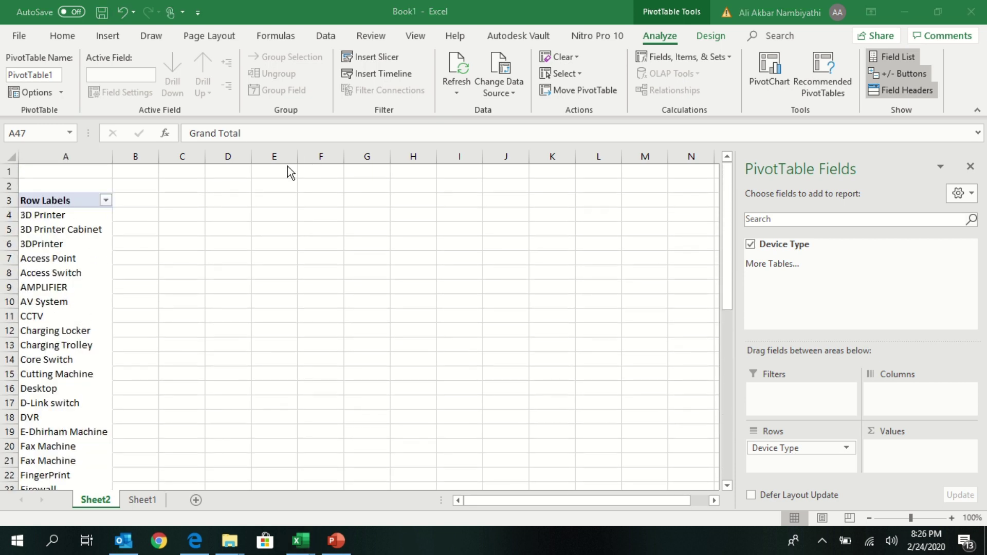
- Copy the whole pivot sheet and paste it back over itself as values only
click(12, 155)
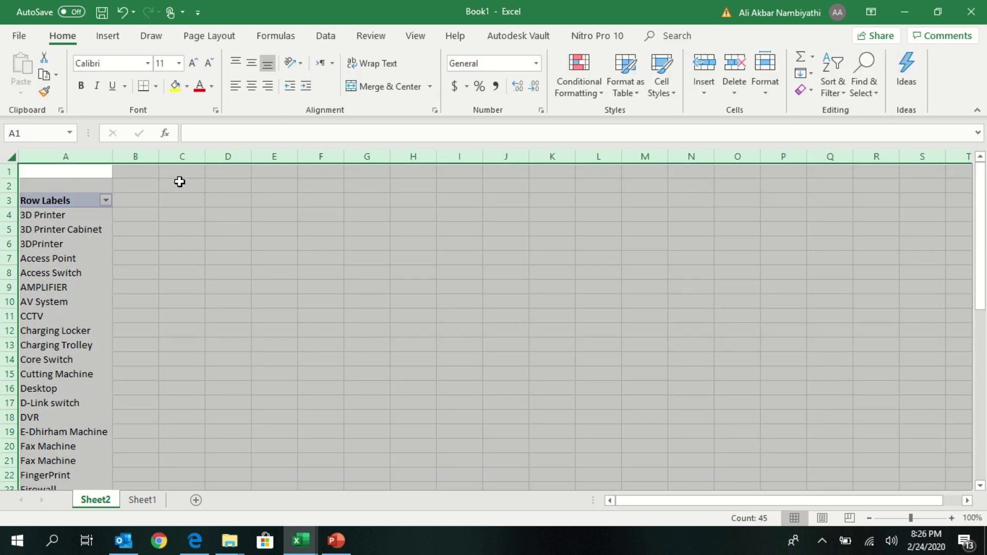
key(ctrl+c)
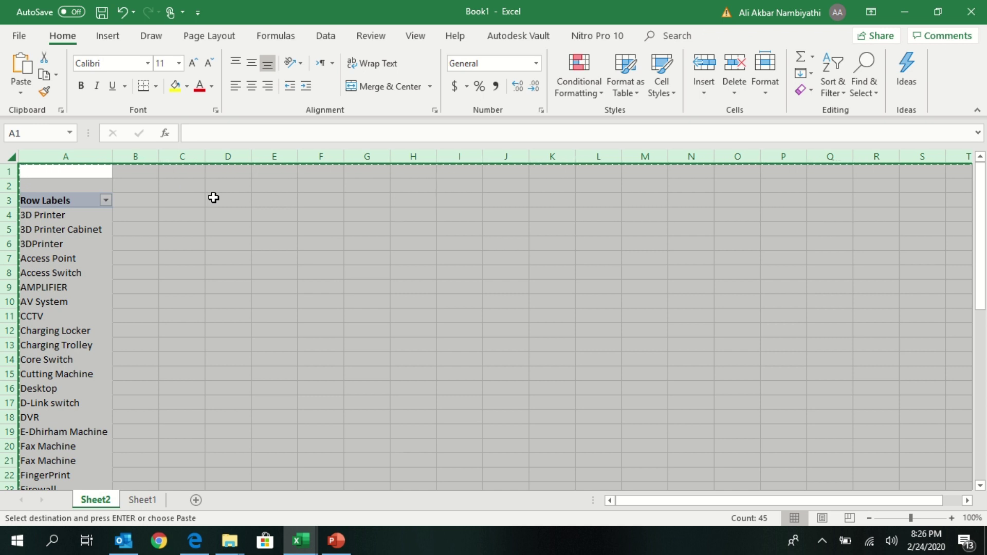
right_click(214, 198)
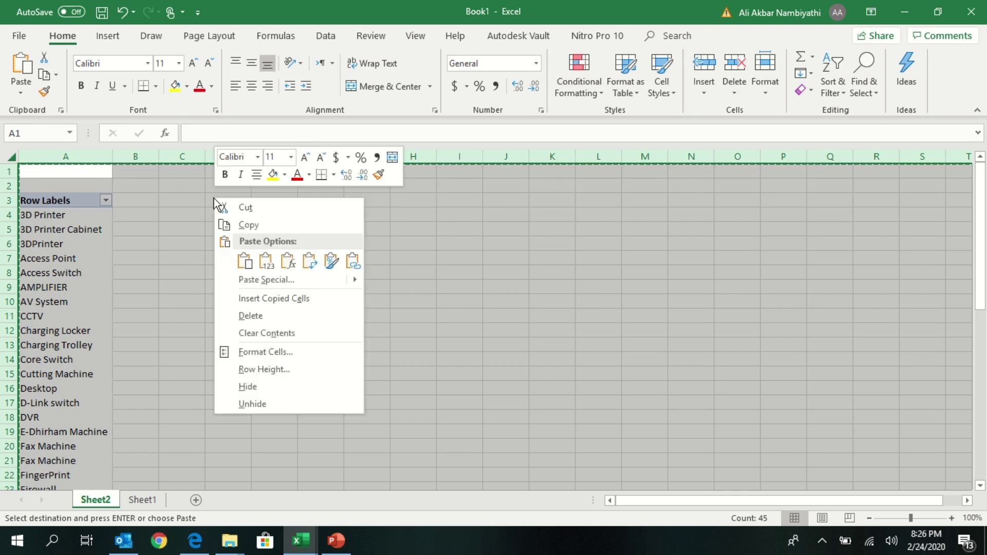
click(252, 282)
click(143, 228)
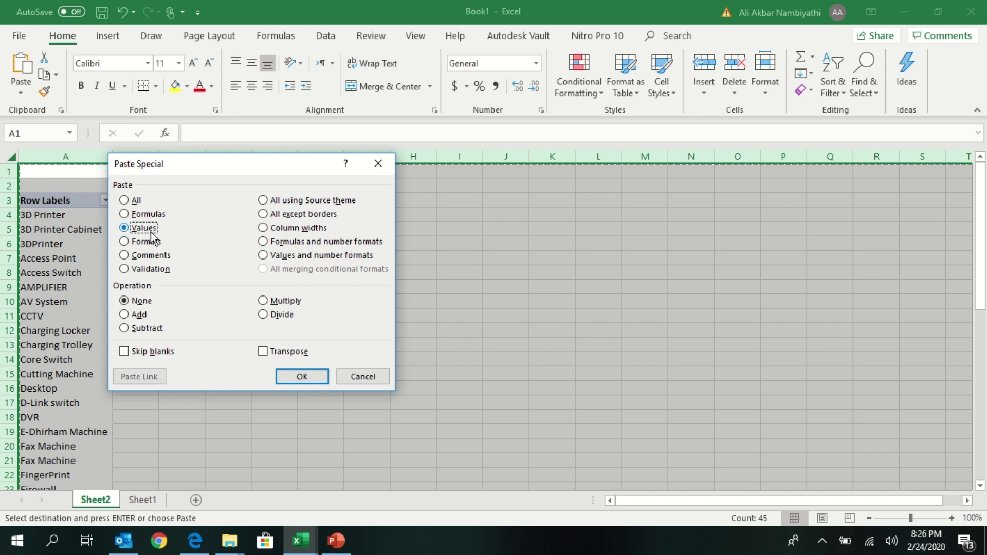
drag(266, 165, 395, 173)
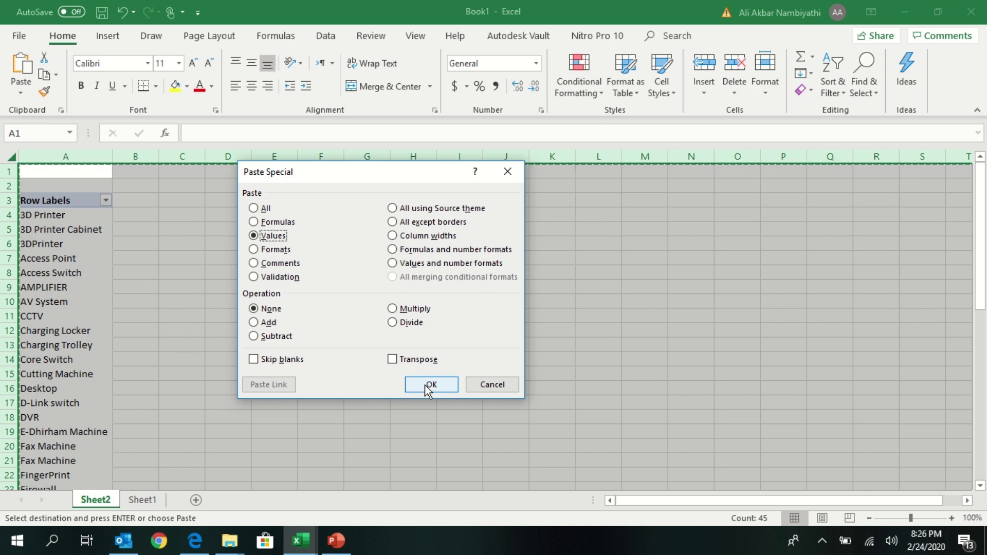
click(427, 390)
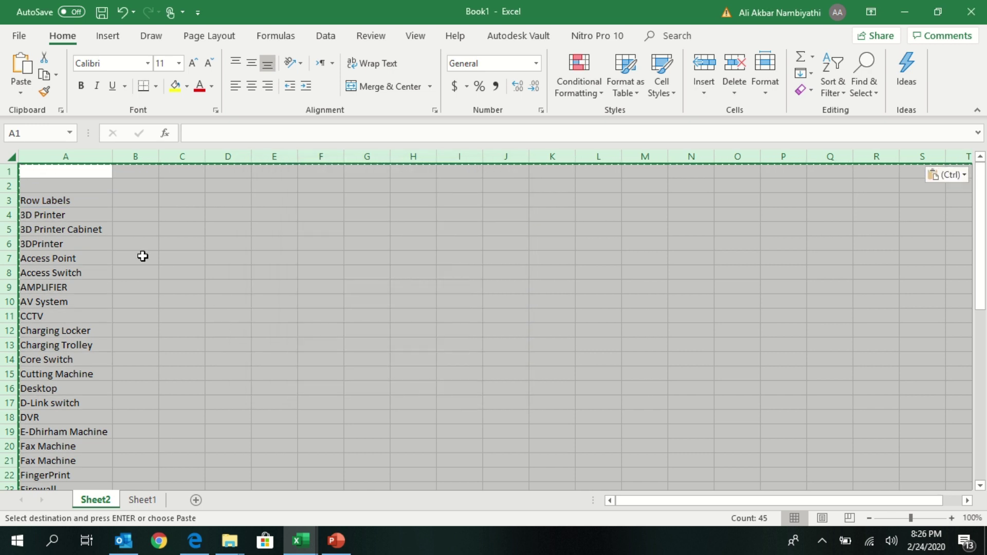
- Delete the two empty rows at the top of Sheet2
drag(9, 185, 9, 171)
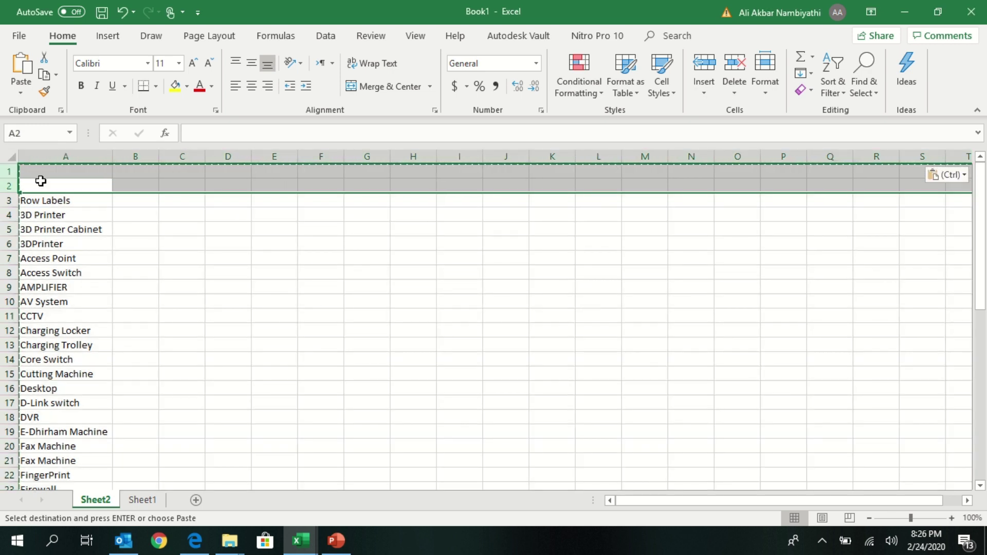
right_click(40, 181)
click(73, 294)
click(222, 273)
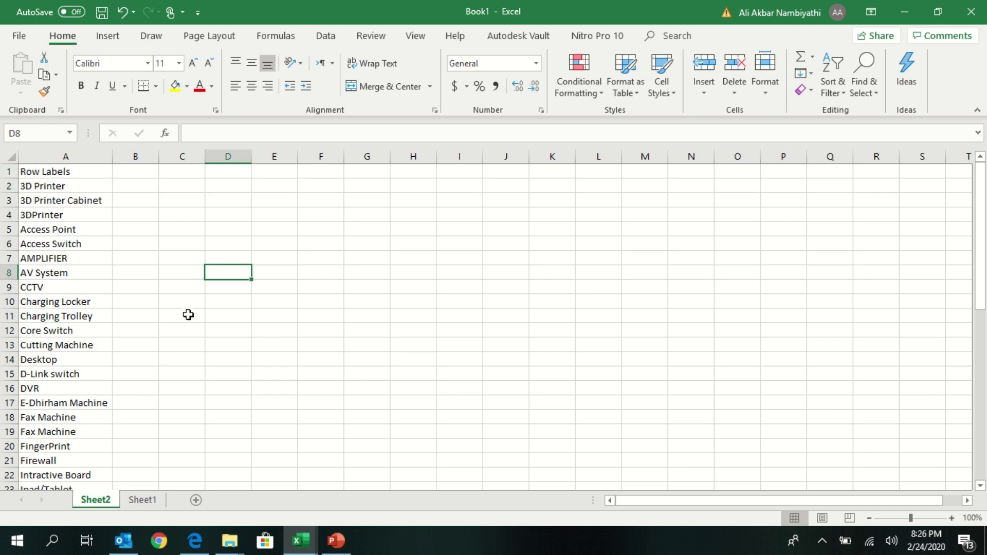
- Delete the Grand Total row at the bottom of the device list
scroll(136, 359, down, 2)
scroll(126, 363, down, 3)
scroll(128, 412, down, 4)
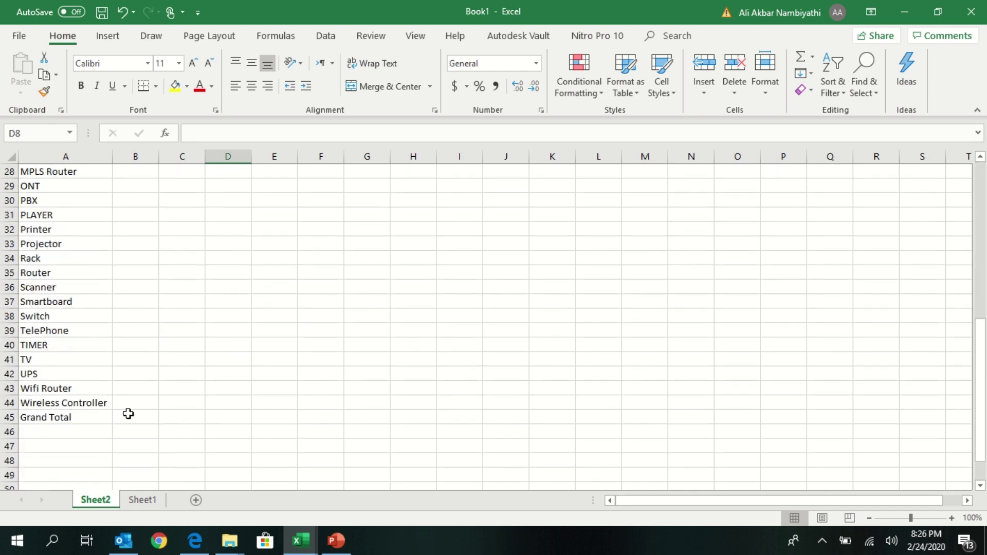
click(9, 417)
right_click(10, 416)
click(75, 317)
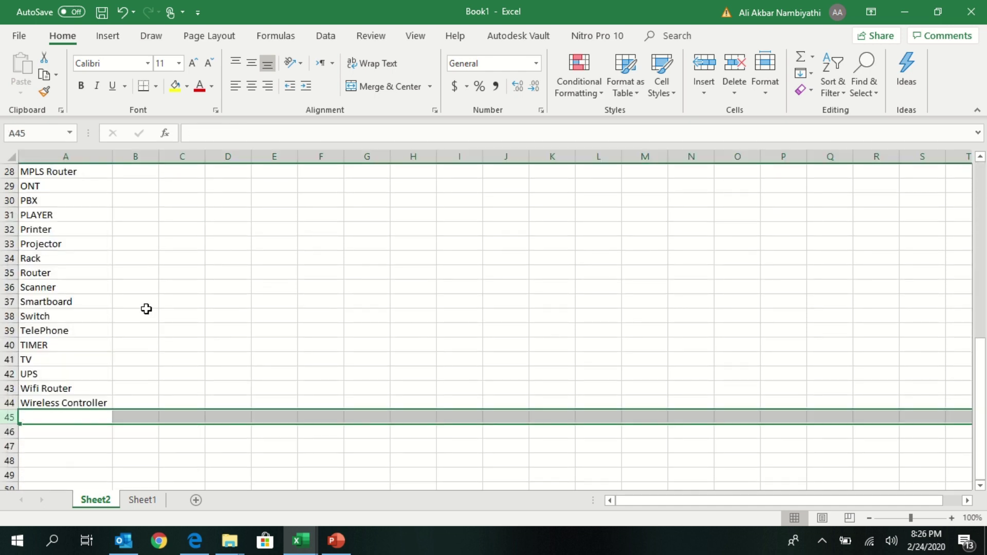
scroll(146, 308, up, 7)
scroll(146, 309, up, 2)
click(273, 171)
click(326, 35)
click(9, 156)
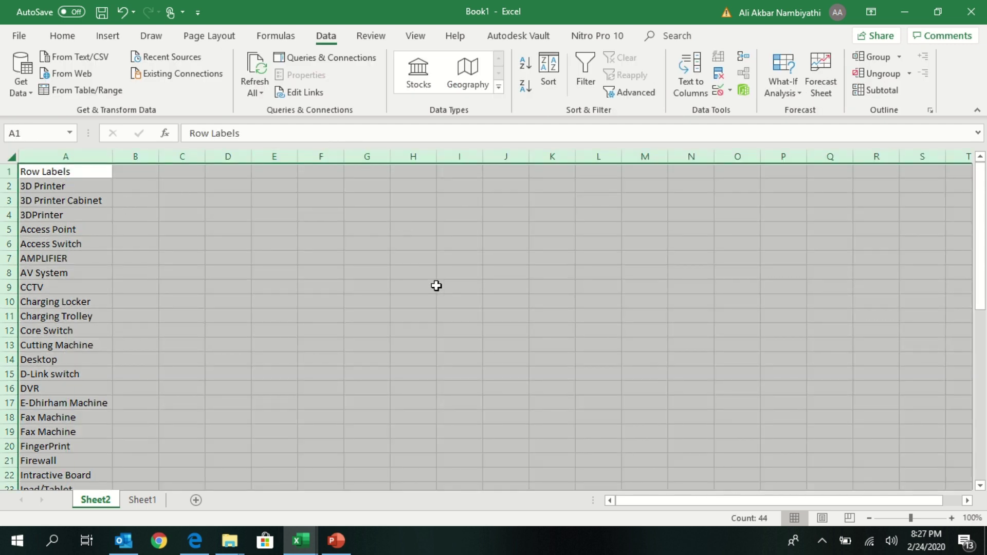
- Sort the device list A to Z by Row Labels, treating row 1 as headers
click(553, 77)
click(571, 298)
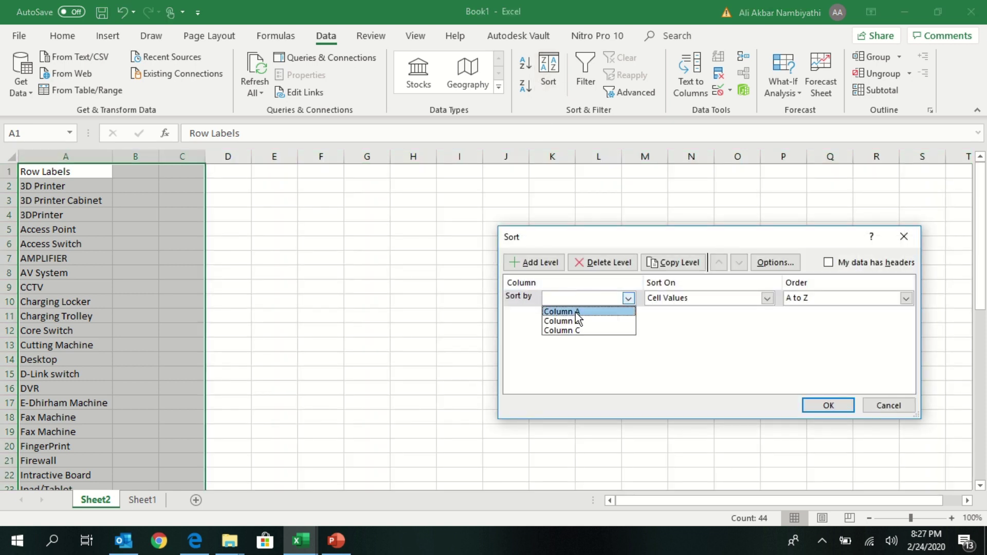
click(828, 263)
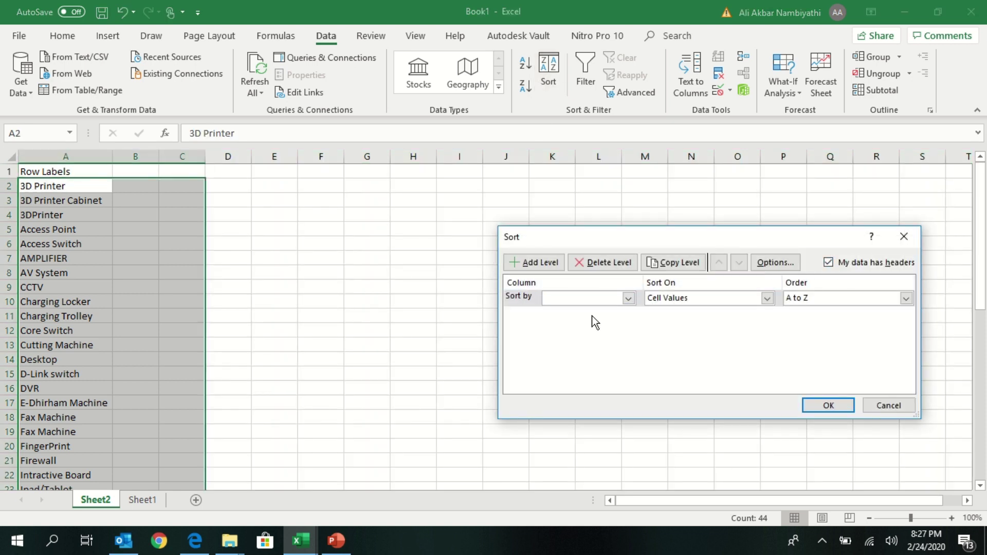
click(581, 298)
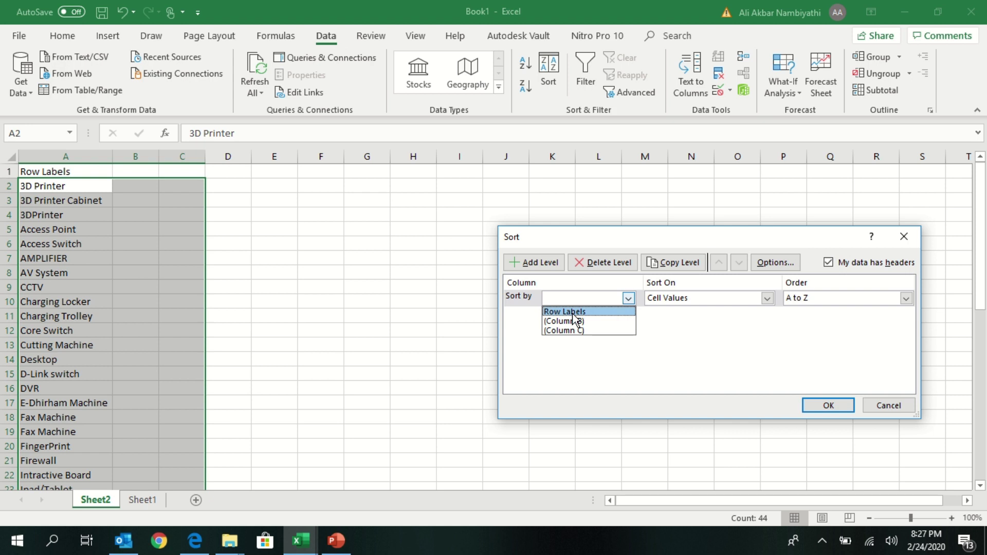
click(573, 312)
click(829, 405)
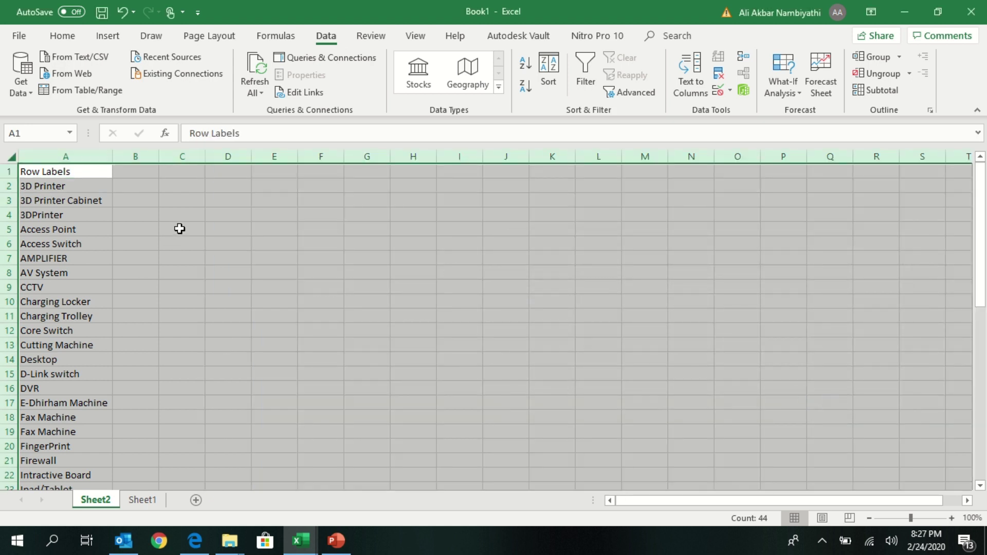
click(131, 239)
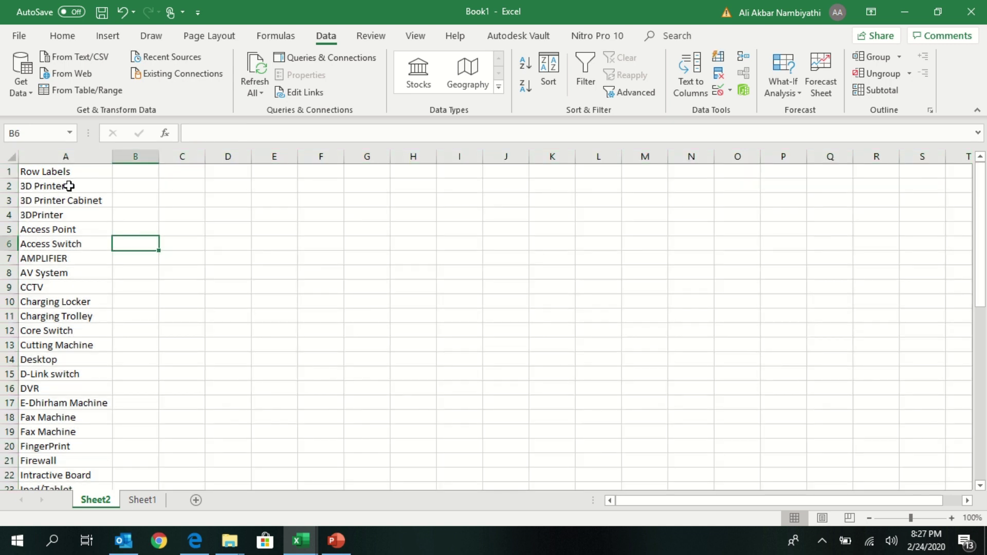
click(69, 186)
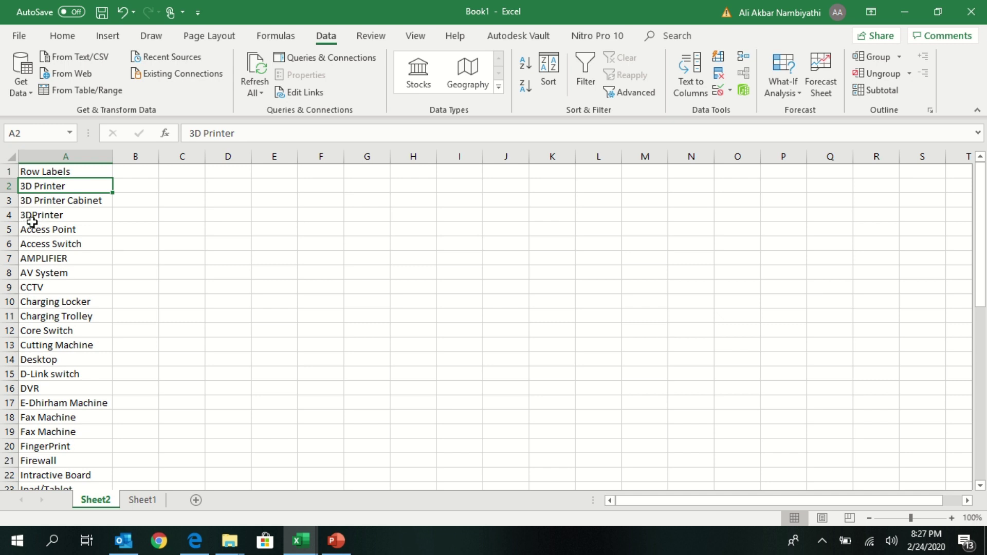
click(77, 235)
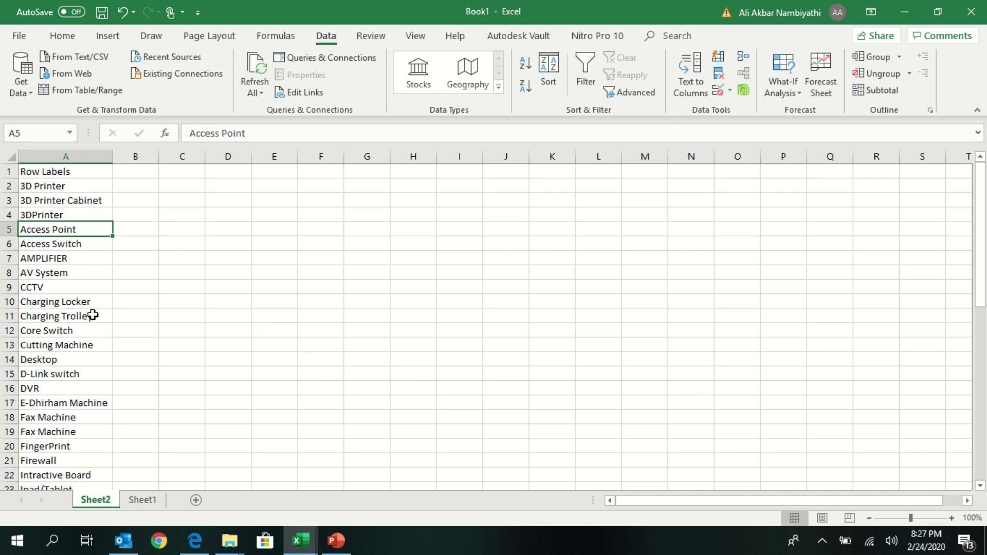
scroll(72, 377, down, 1)
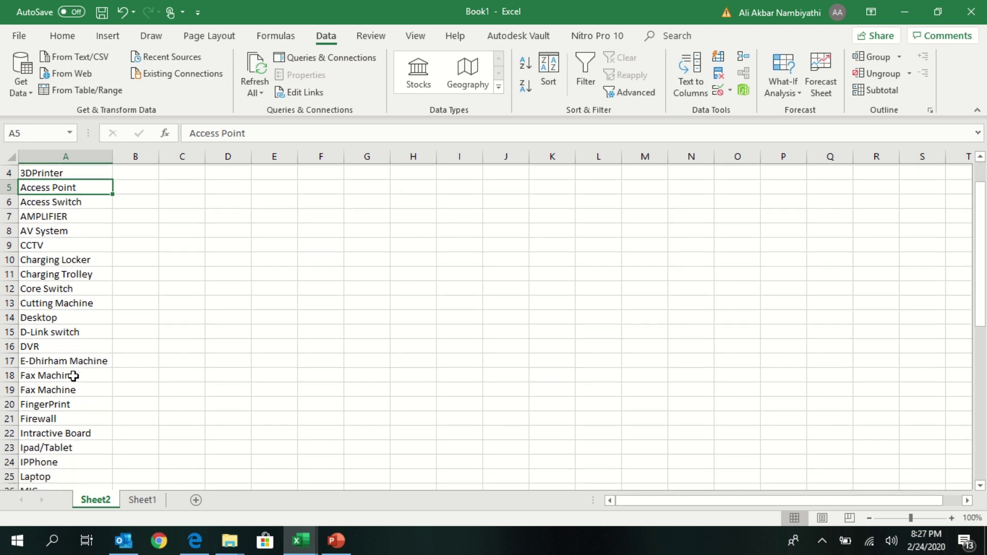
scroll(72, 376, down, 1)
scroll(73, 376, down, 1)
scroll(73, 376, down, 1)
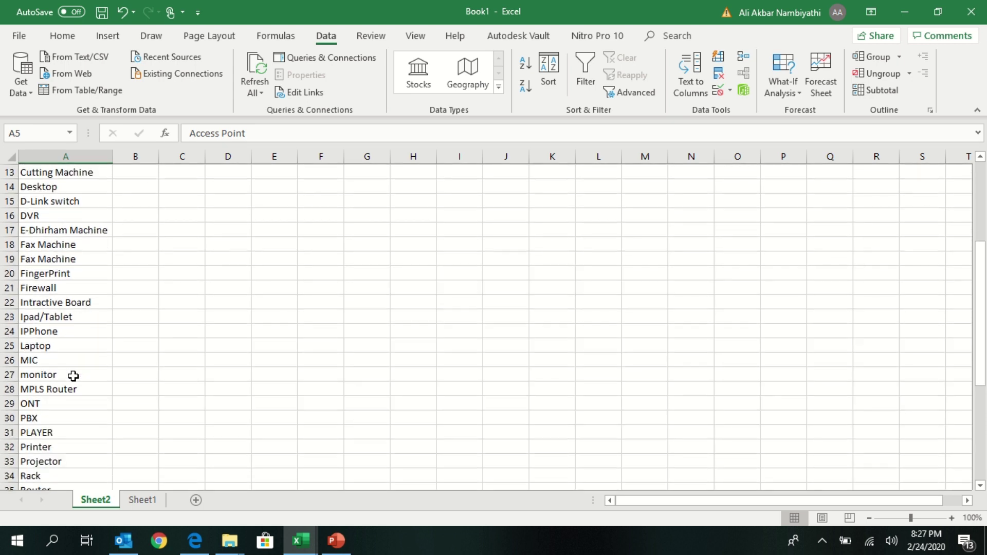
scroll(72, 372, up, 3)
scroll(73, 372, up, 1)
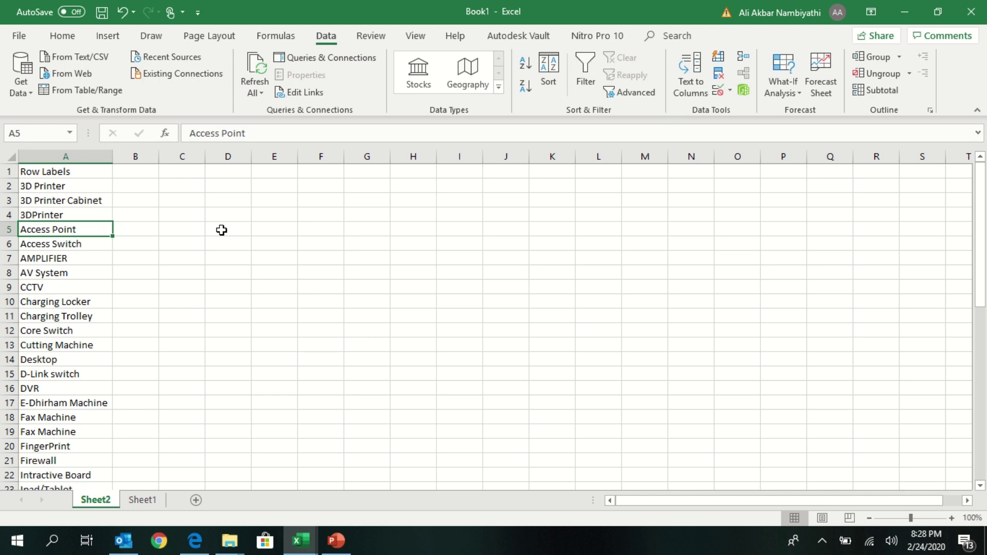
- Copy 3DPrinter from the device list into the Find what field of Find and Replace
key(ctrl+h)
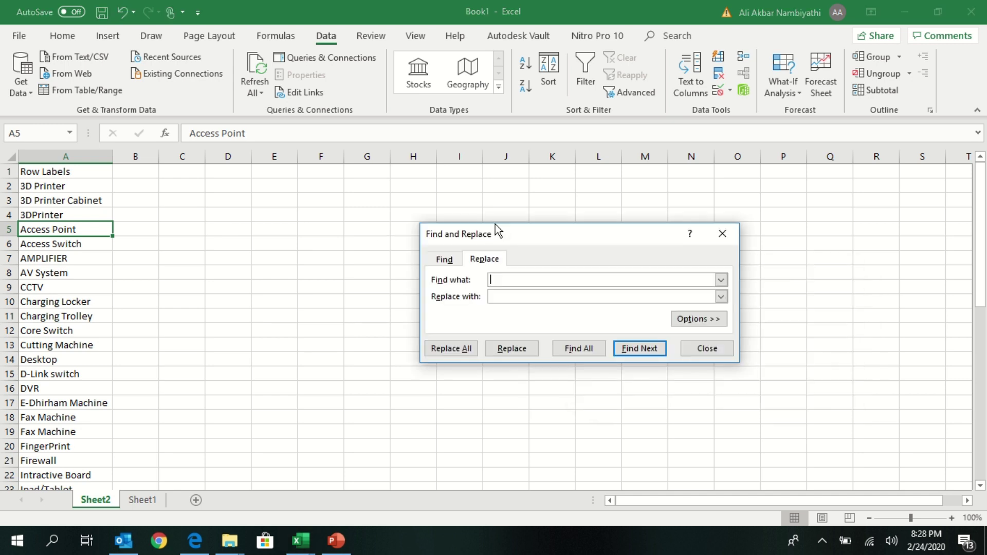
drag(495, 225, 463, 211)
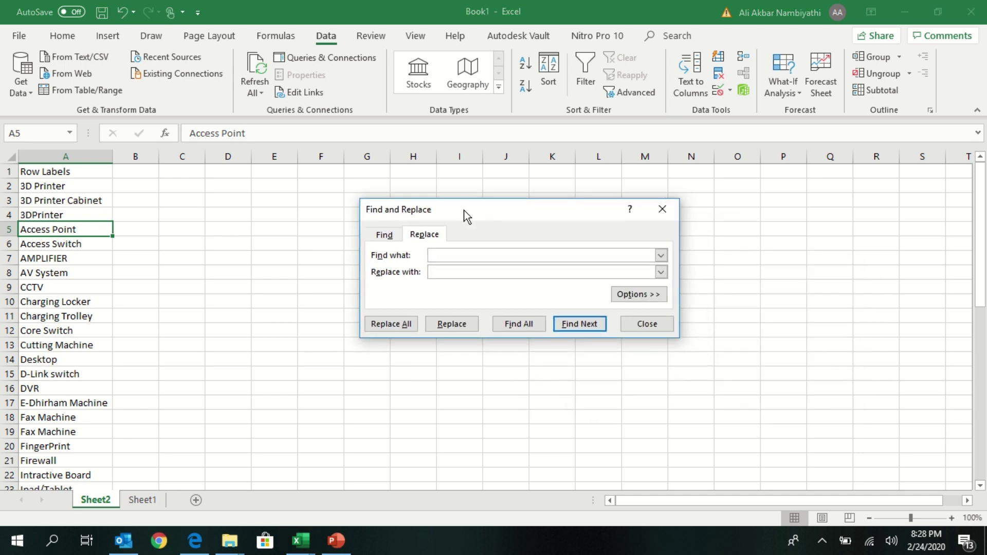
click(72, 215)
click(225, 135)
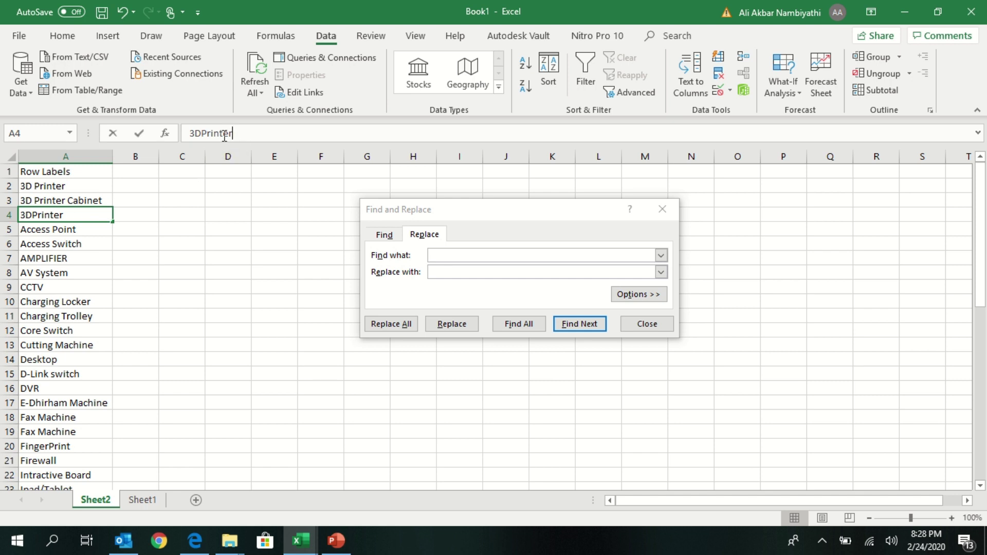
drag(233, 133, 188, 134)
key(ctrl+c)
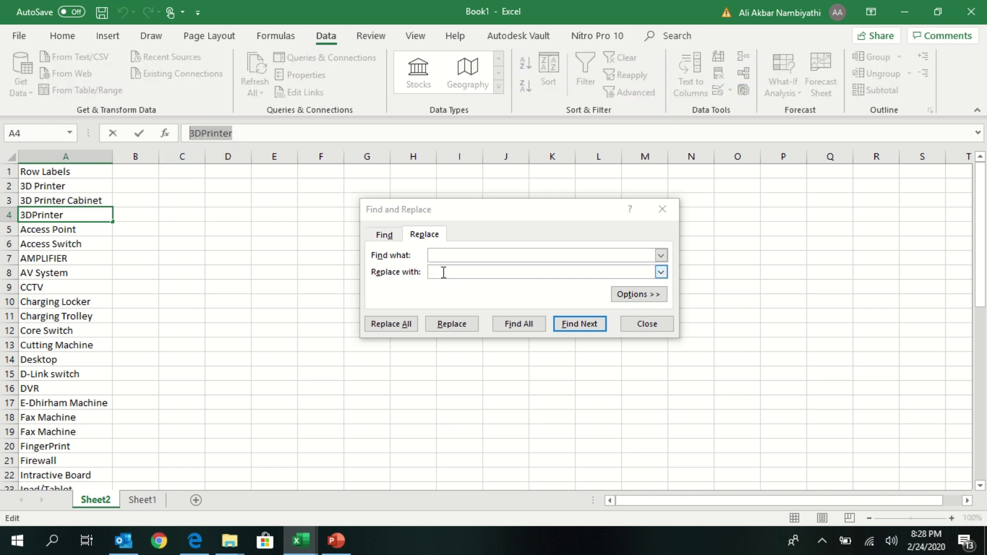
click(444, 255)
key(ctrl+v)
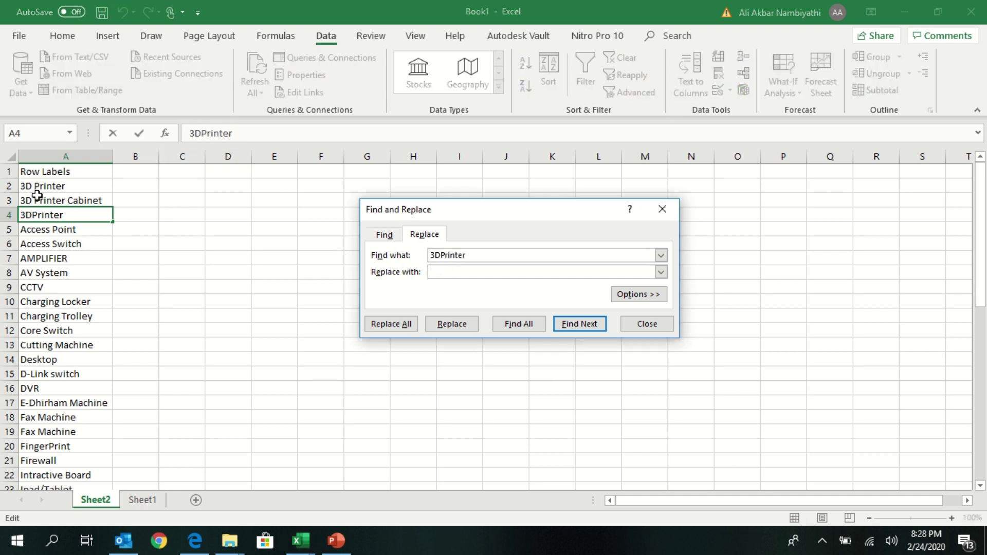
- Copy 3D Printer from row 2 into Replace with and verify both fields
click(44, 186)
drag(234, 133, 189, 133)
key(ctrl+c)
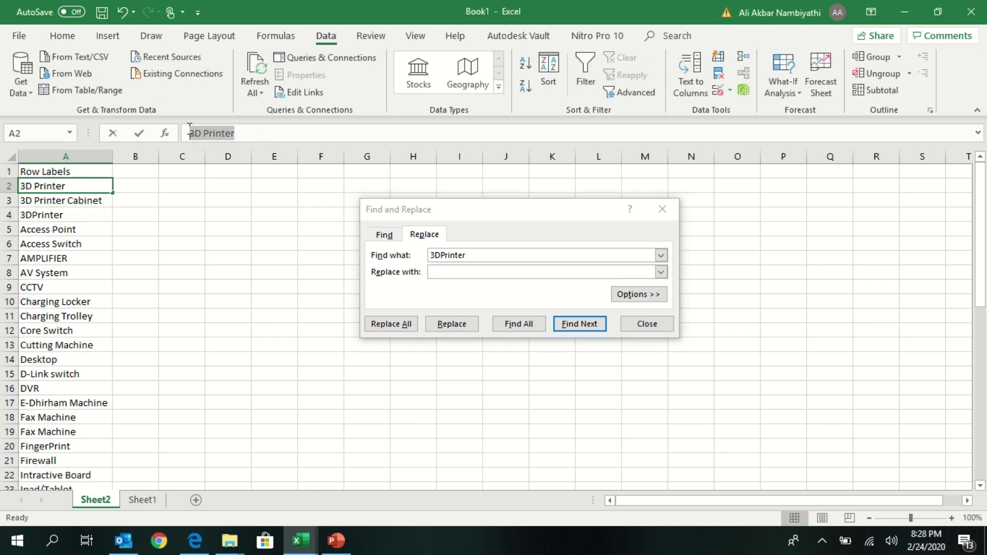
click(447, 271)
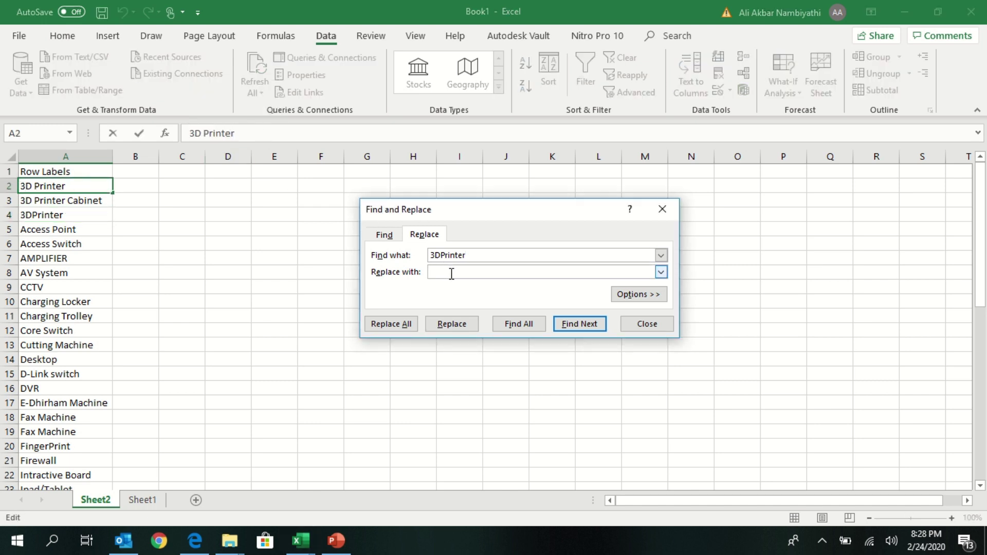
key(ctrl+v)
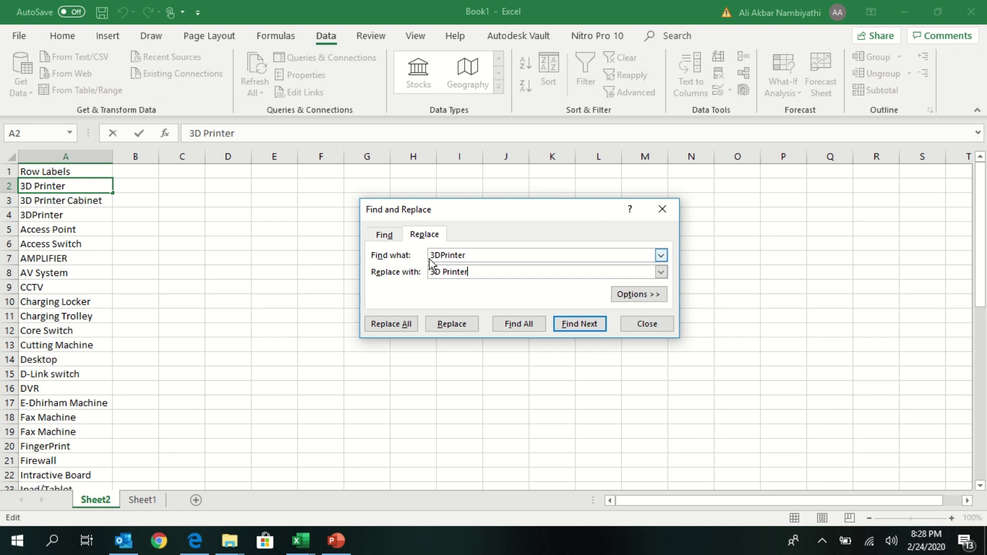
drag(470, 255, 435, 255)
drag(469, 272, 430, 272)
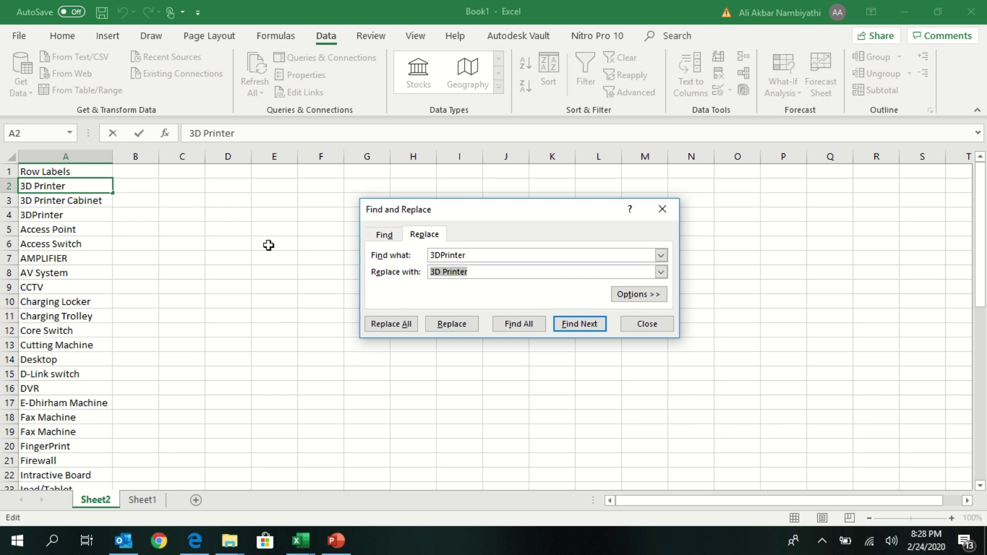
mouse_move(300, 540)
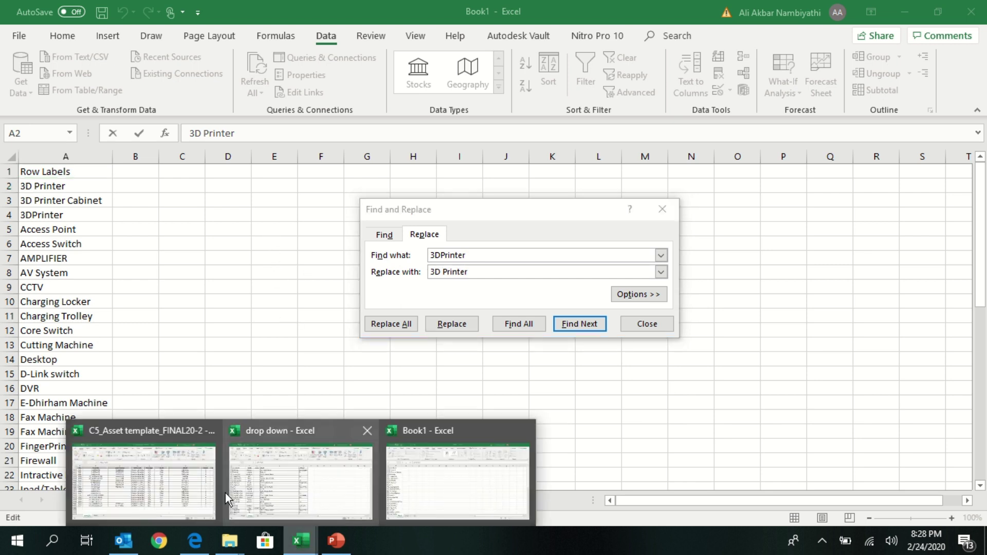
click(196, 486)
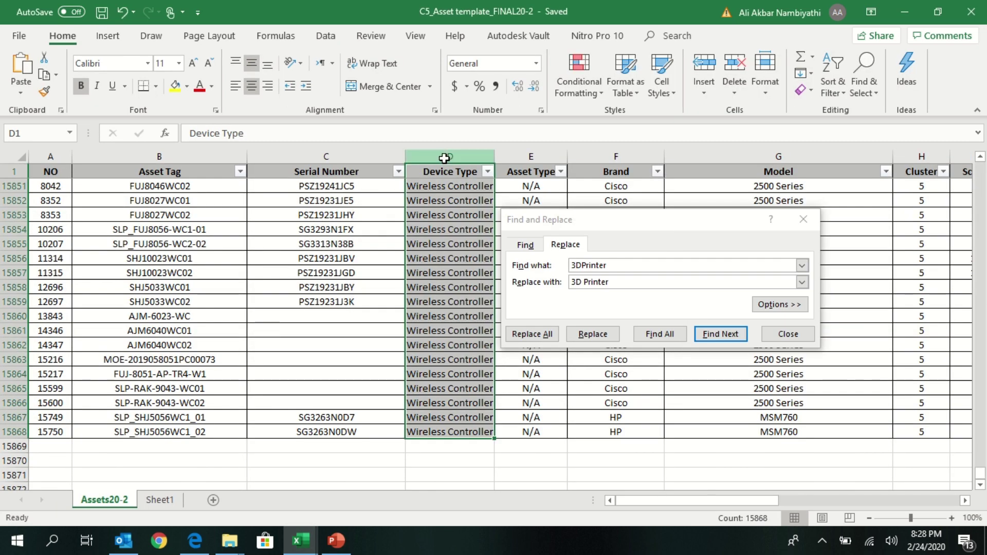
- Replace all 3DPrinter entries in column D with 3D Printer (nine replacements)
click(443, 156)
click(579, 245)
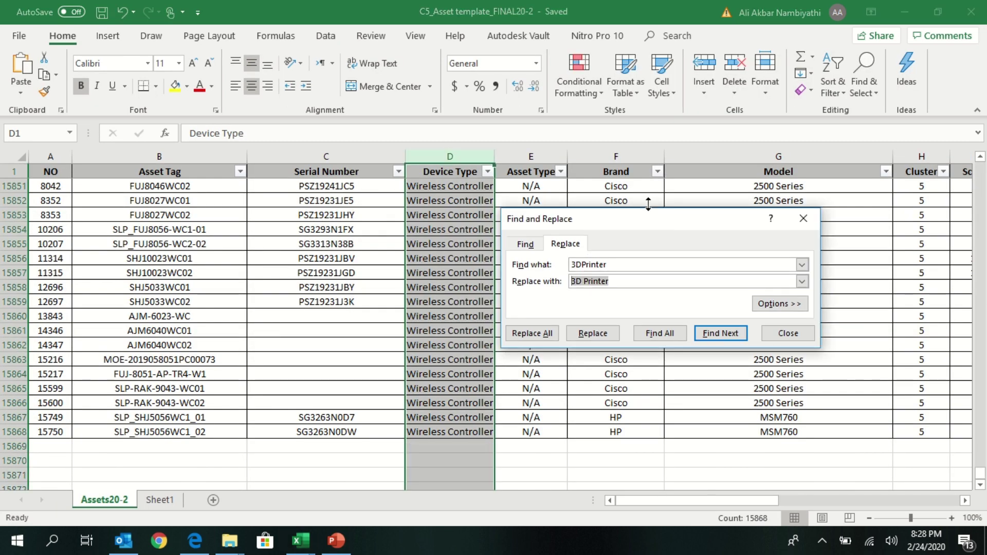
drag(581, 217, 632, 215)
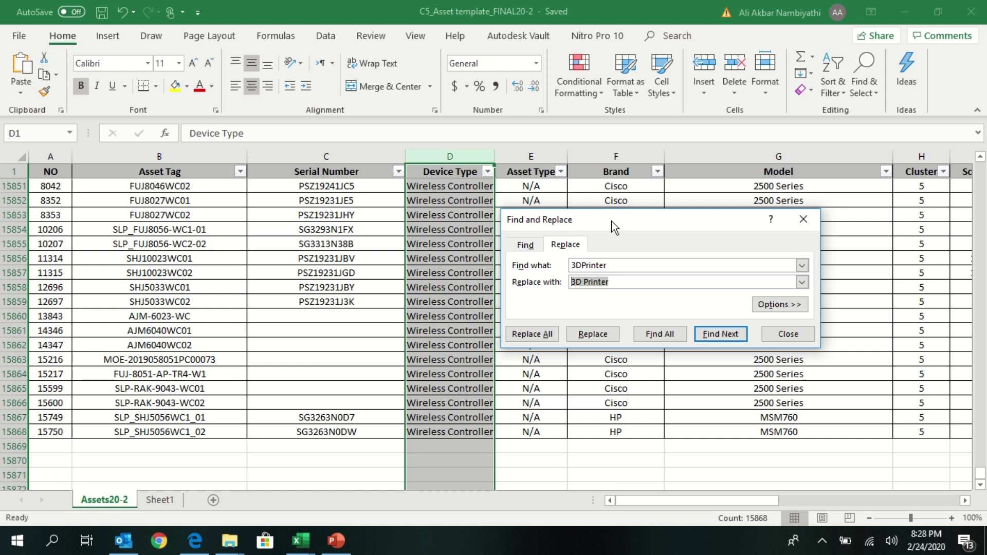
click(580, 320)
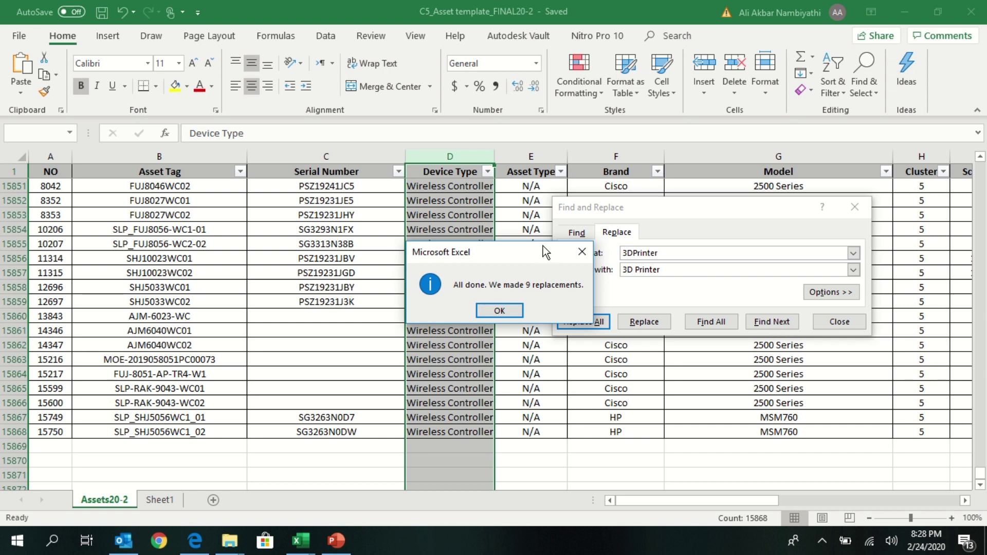
drag(533, 257, 510, 259)
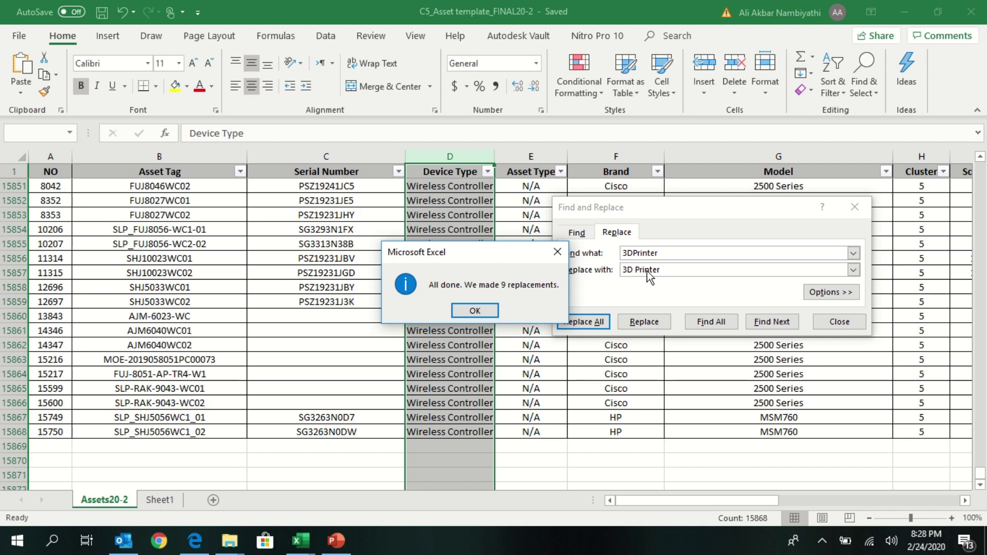
click(466, 311)
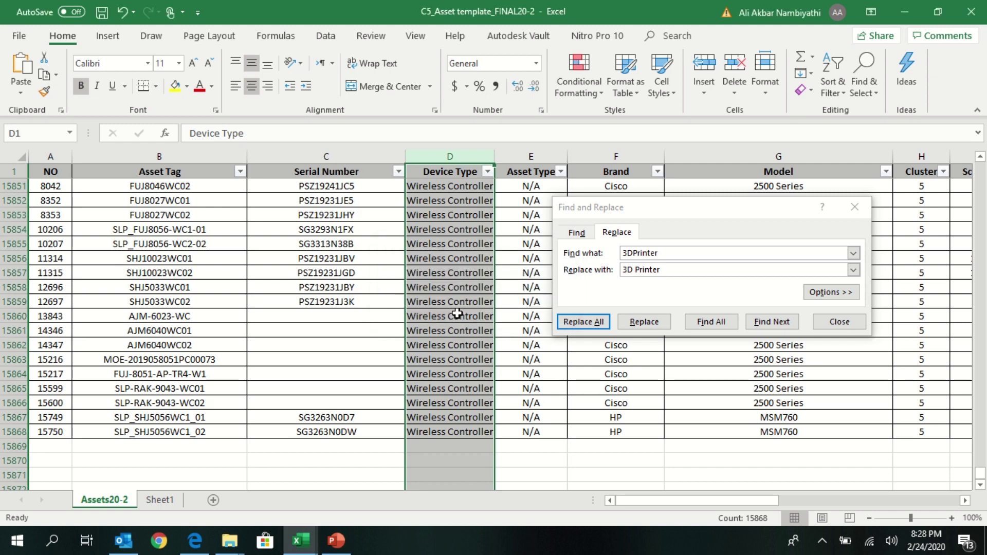
- Scroll down the Device Type column to check the corrected entries
key(ctrl+Up)
key(Down)
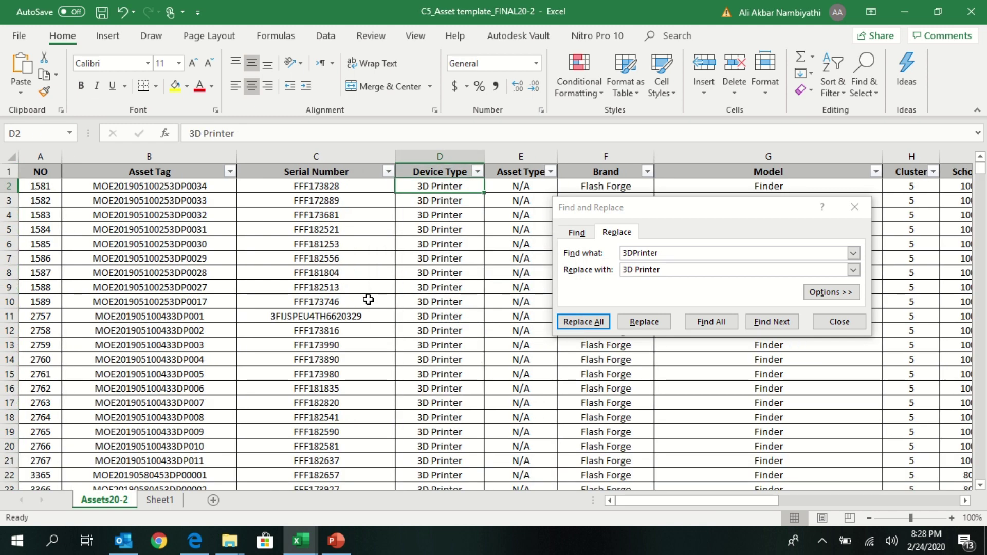
key(Down)
scroll(425, 260, down, 1)
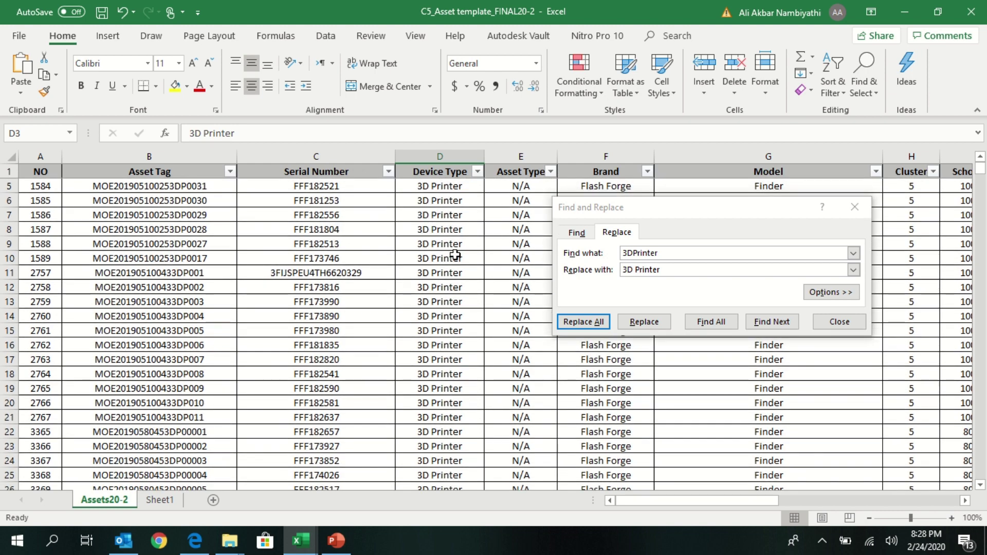
scroll(455, 255, down, 1)
scroll(460, 314, down, 3)
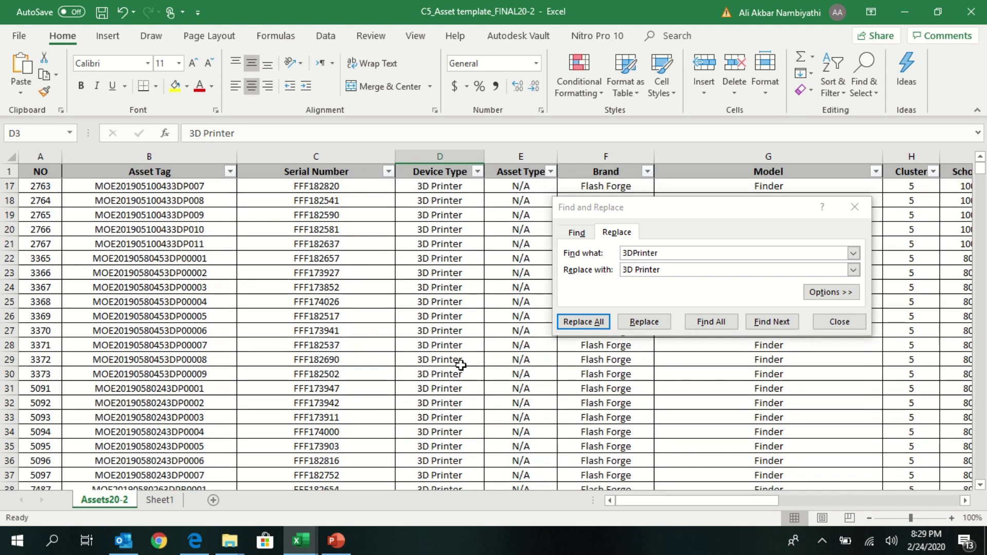
scroll(460, 365, down, 2)
scroll(460, 365, down, 2)
scroll(460, 365, down, 2)
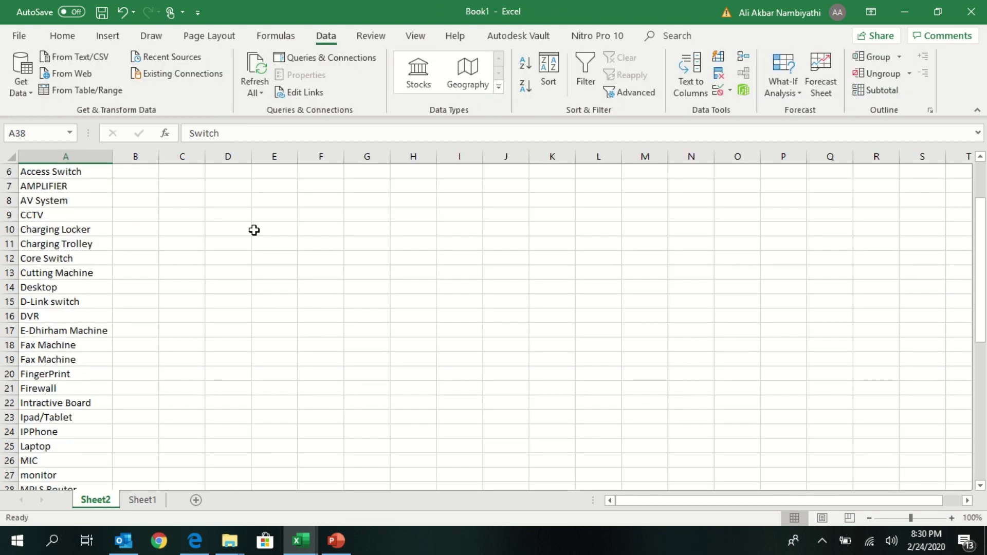
scroll(254, 229, up, 1)
scroll(254, 230, up, 1)
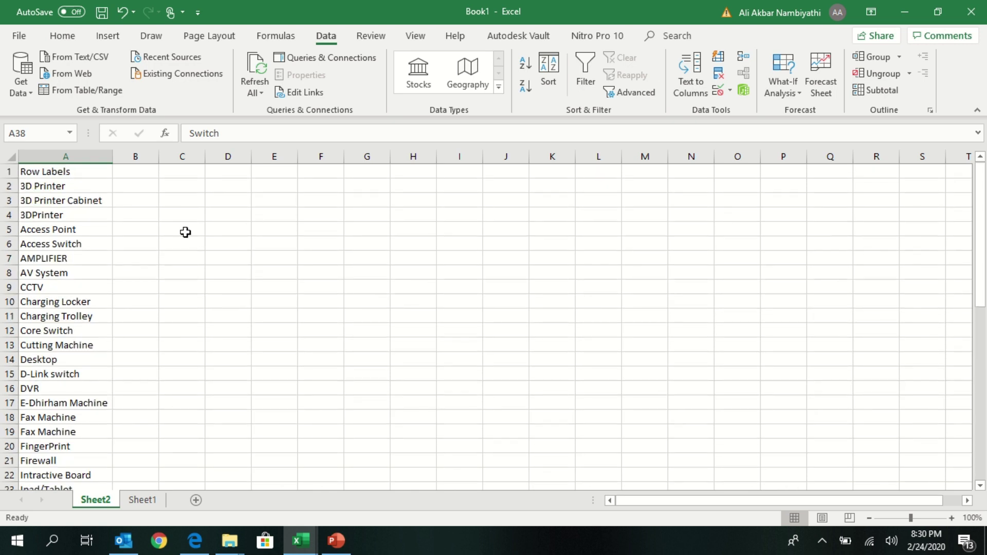
click(60, 373)
scroll(269, 322, down, 1)
scroll(177, 339, down, 2)
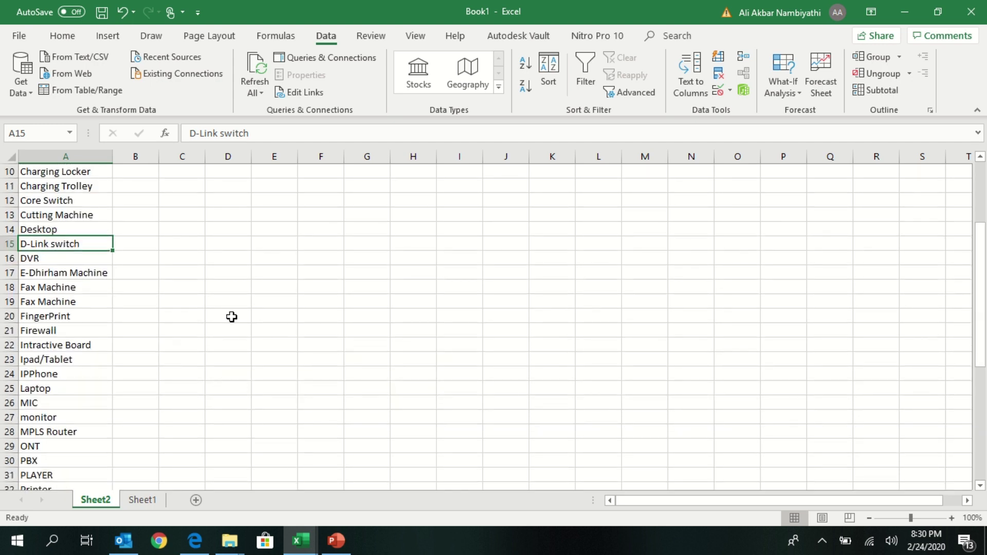
scroll(110, 268, down, 3)
scroll(109, 268, down, 1)
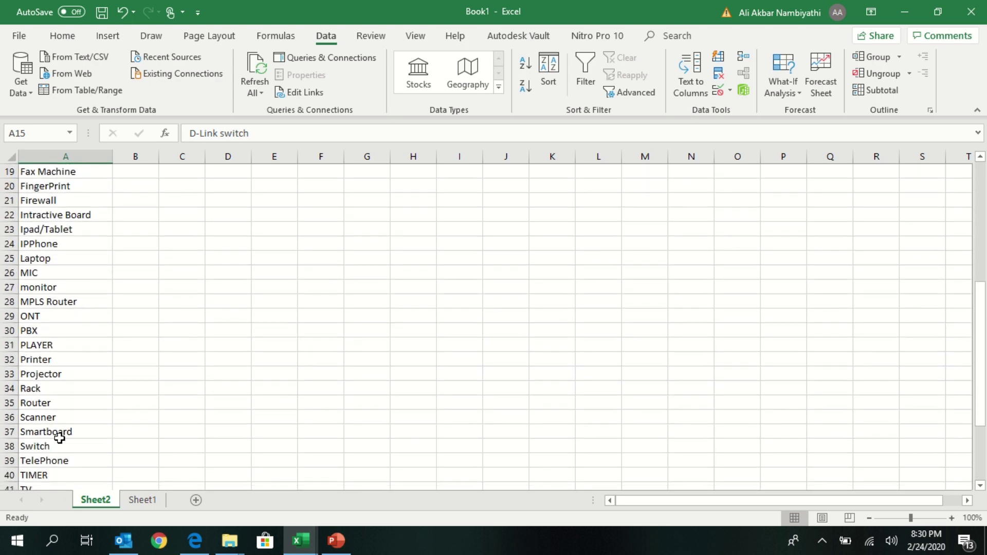
click(59, 444)
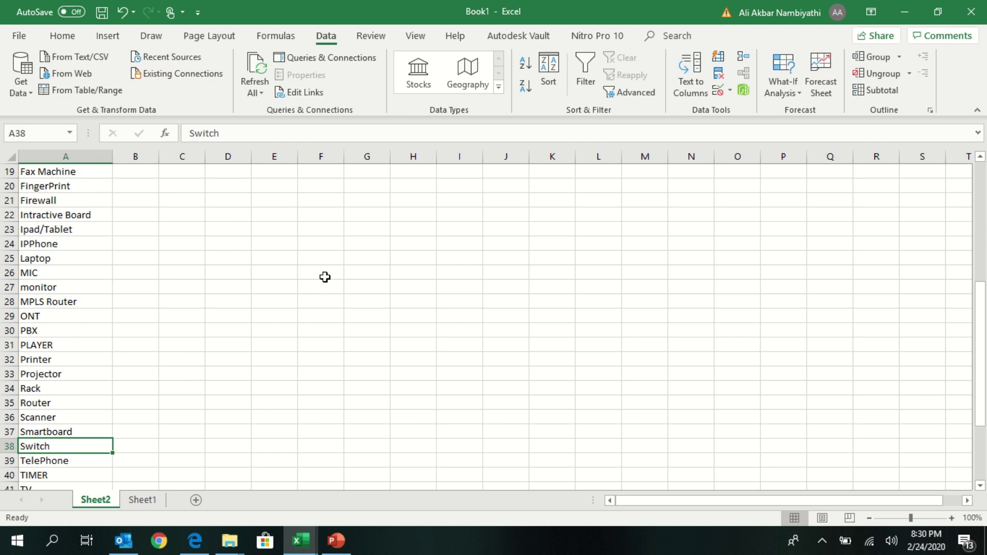
- Set Find what to D-Link switch, copied from Book1's device list
key(ctrl+h)
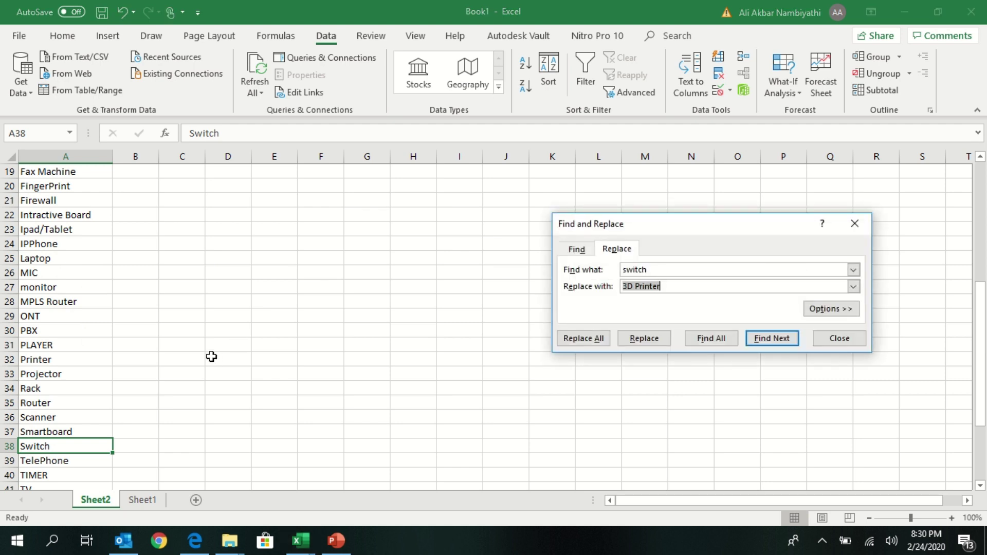
scroll(143, 350, up, 2)
scroll(103, 320, up, 2)
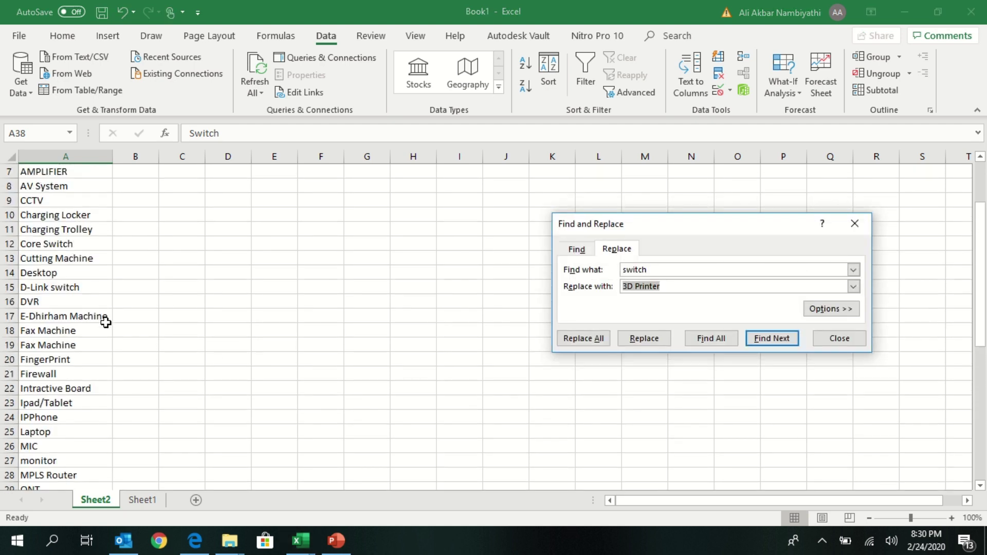
click(82, 288)
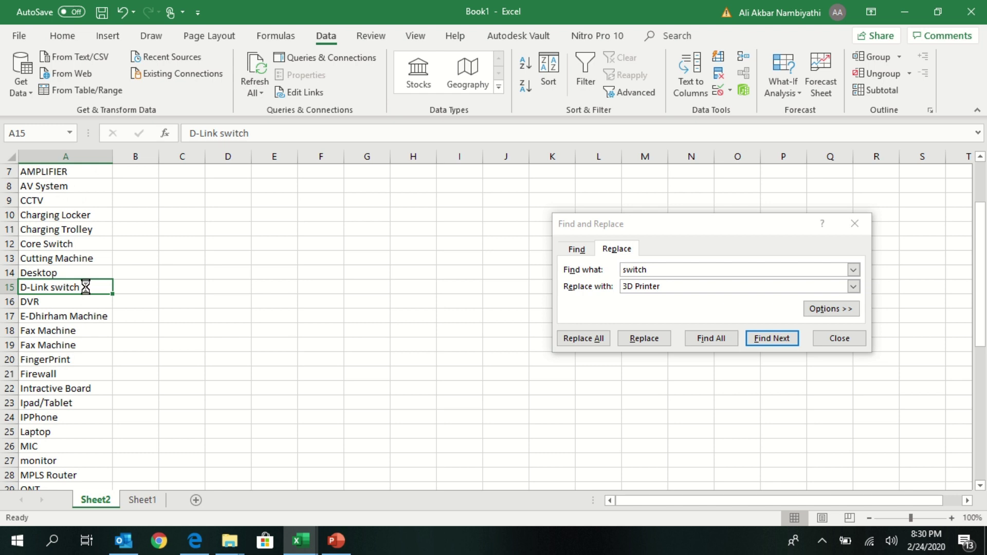
key(ctrl+c)
double_click(659, 268)
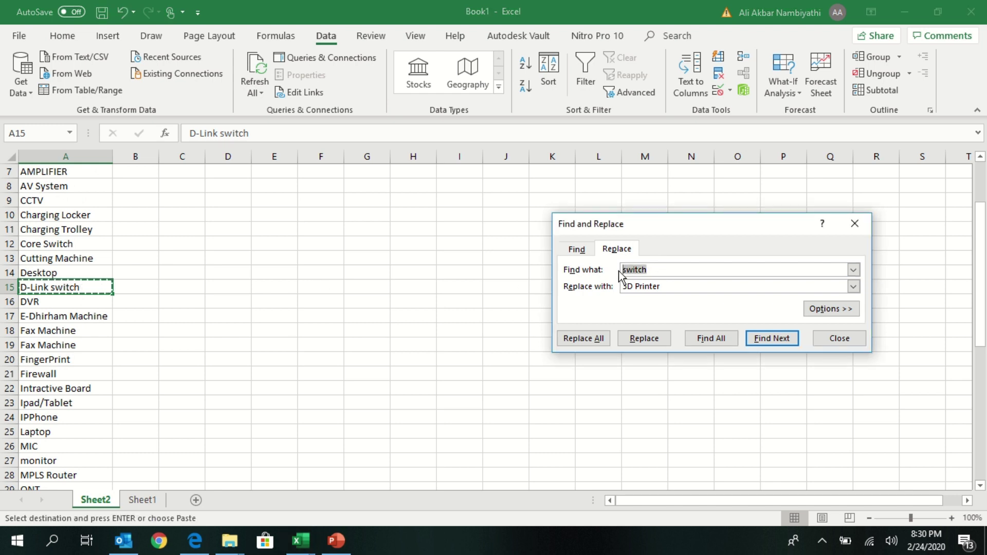
key(ctrl+v)
- Set Replace with to Switch, copied from further down the device list
click(133, 315)
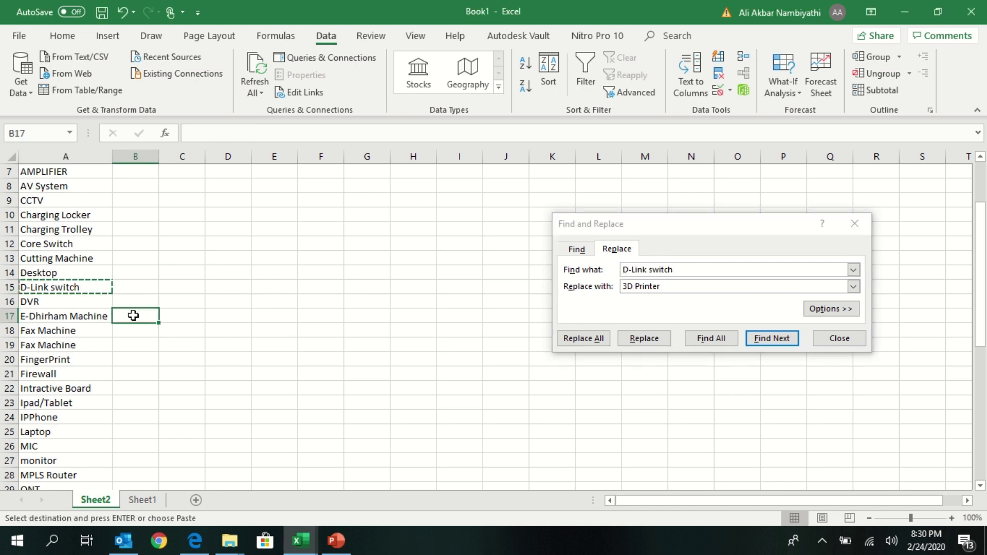
scroll(133, 315, down, 1)
scroll(133, 316, down, 1)
scroll(133, 316, down, 2)
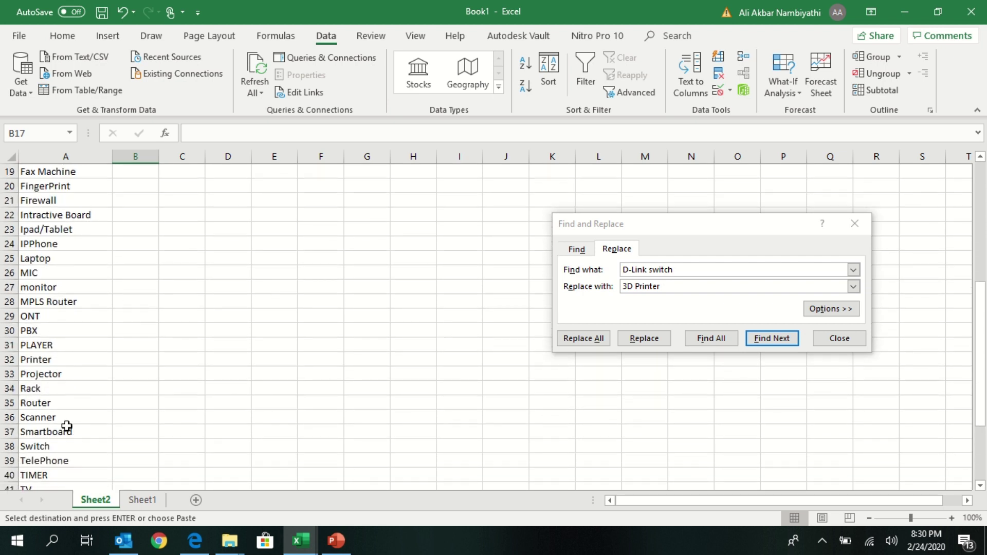
click(60, 449)
key(ctrl+c)
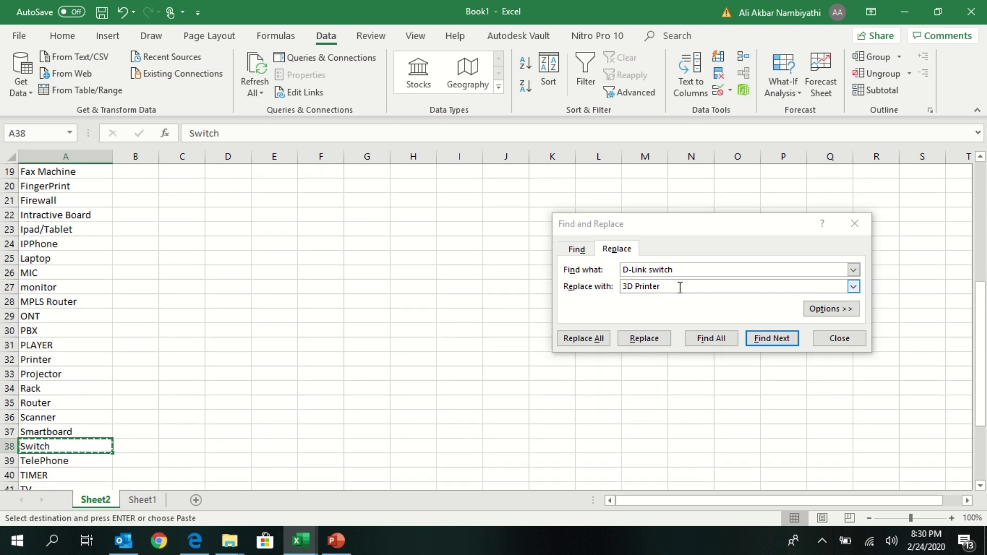
click(679, 285)
key(ctrl+v)
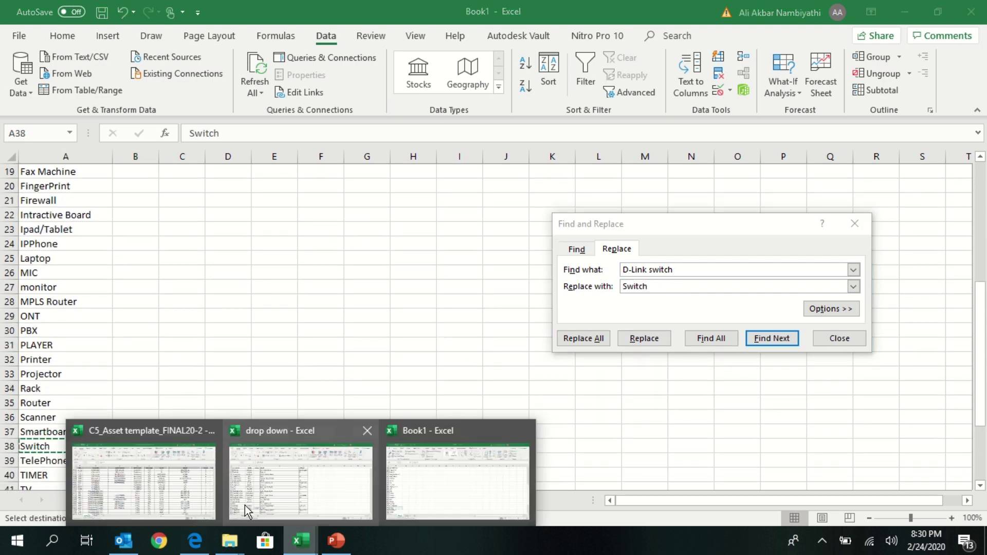
- Replace all D-Link switch entries in the asset template's column D with Switch
click(205, 485)
click(442, 168)
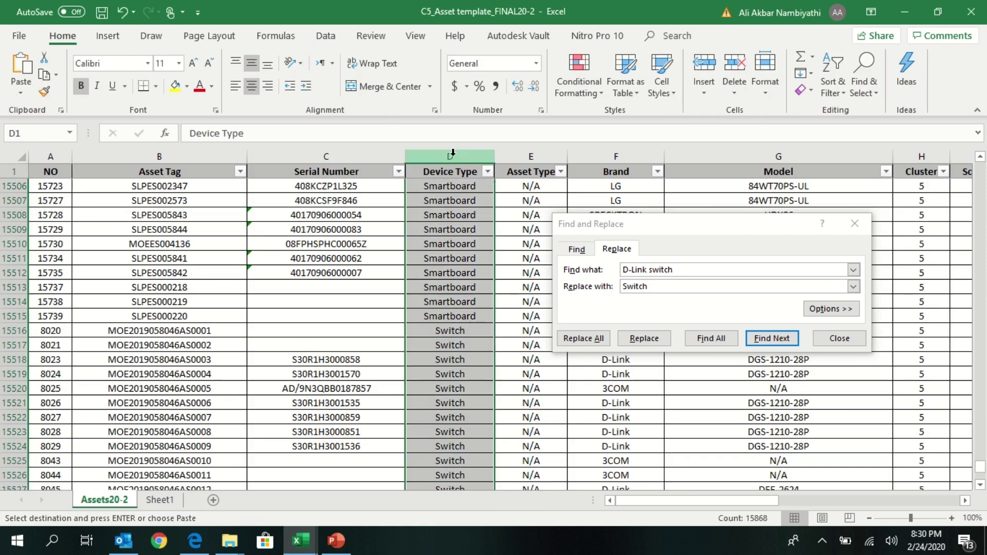
click(588, 340)
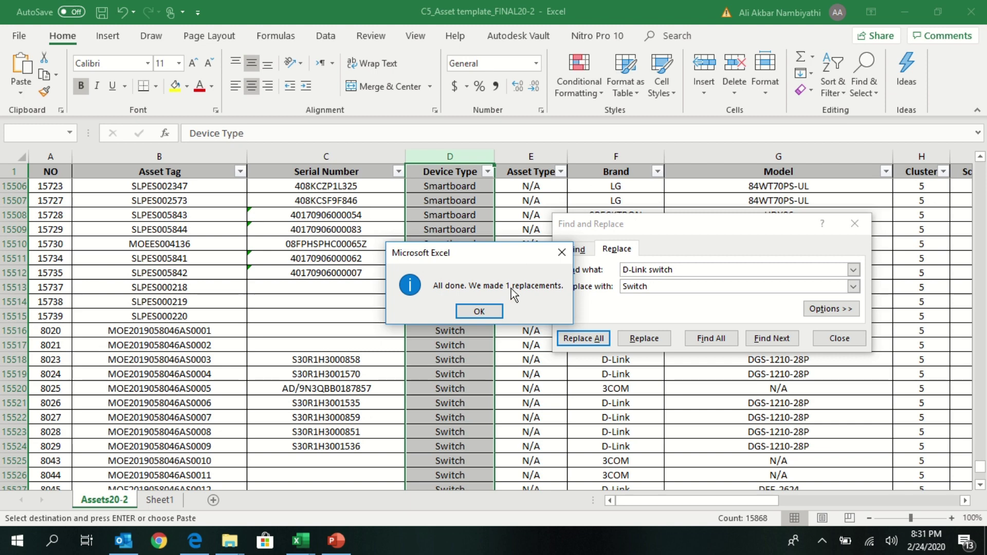
click(495, 306)
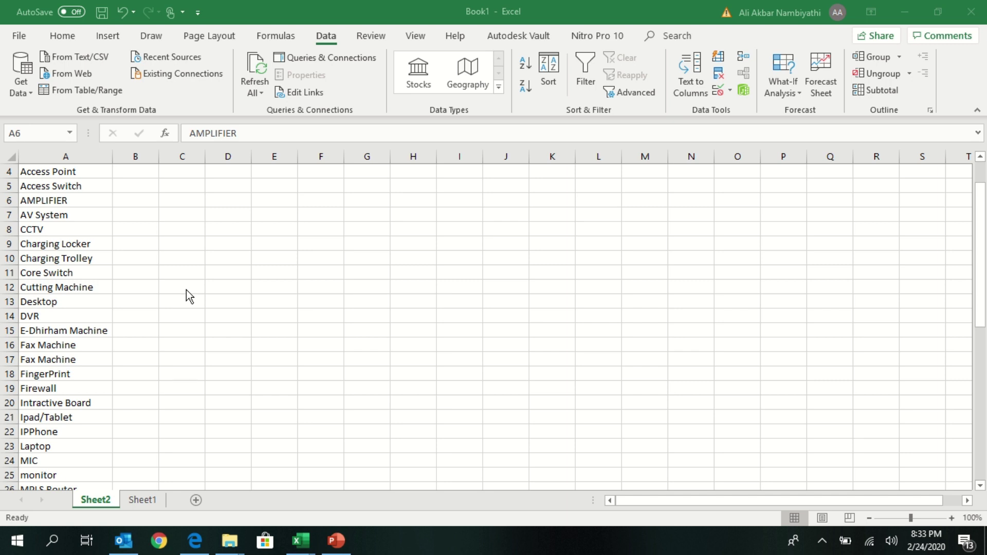
- Compare the two adjacent Fax Machine entries in Book1's device list
click(79, 342)
key(Down)
click(70, 347)
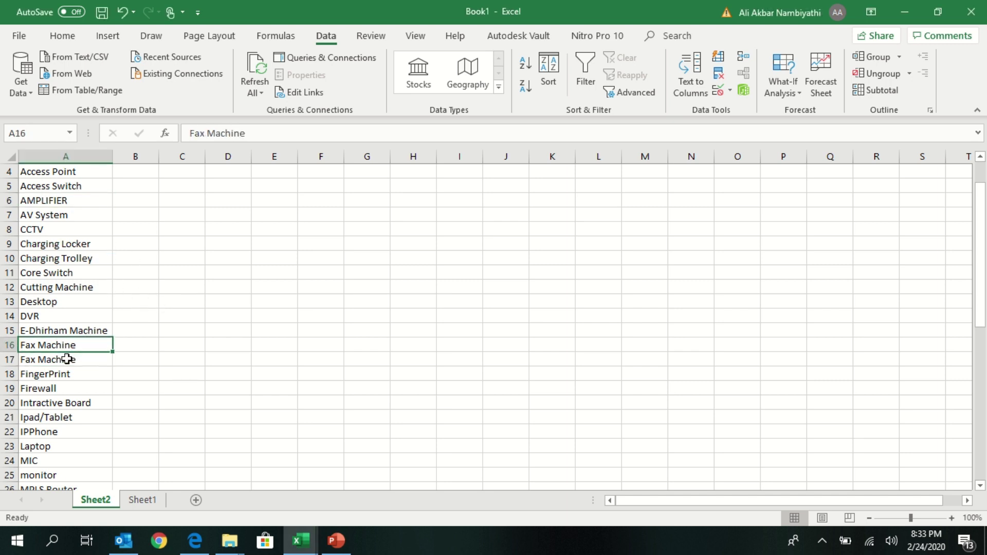
click(71, 346)
click(70, 346)
click(70, 346)
- Edit the Fax Machine cells to remove the duplicate, then select the monitor entry
double_click(103, 345)
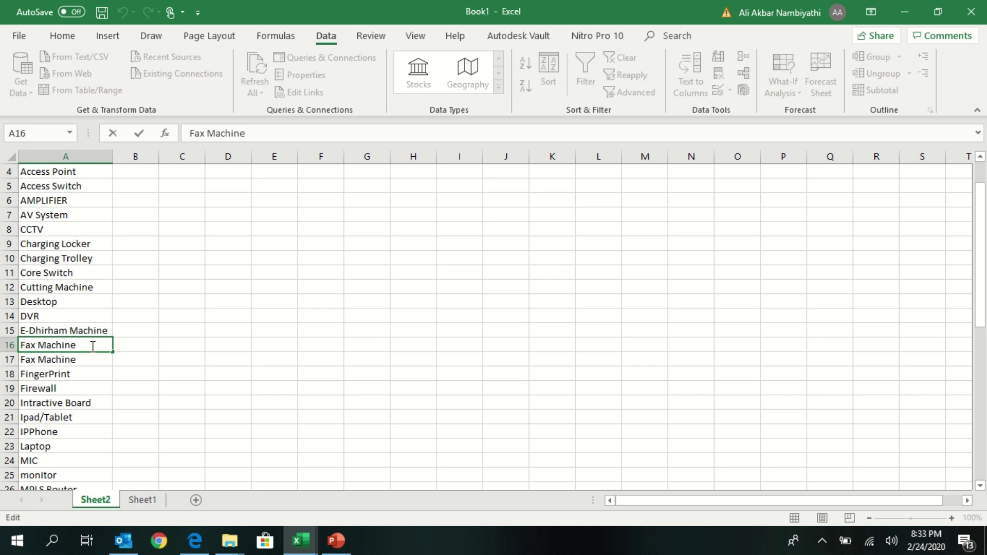
double_click(100, 358)
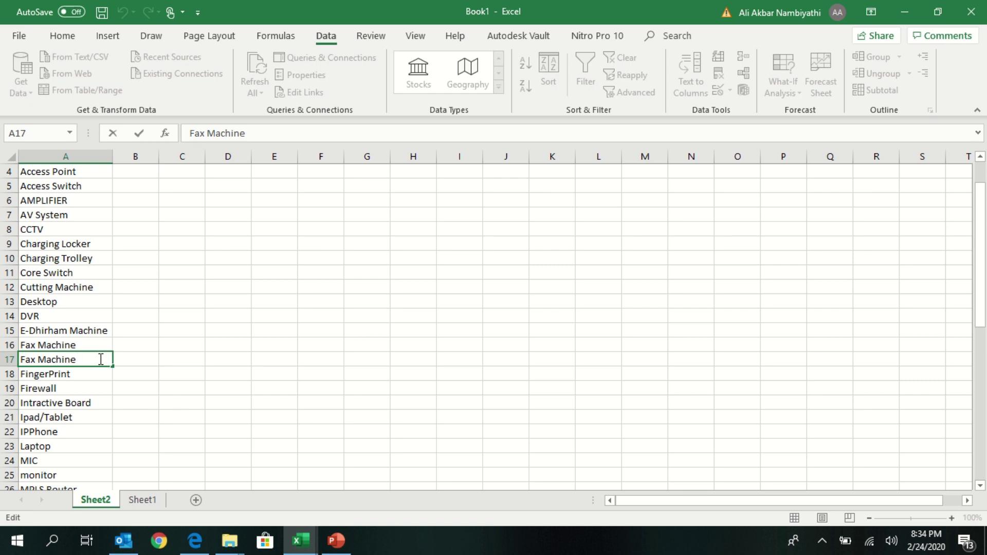
click(150, 318)
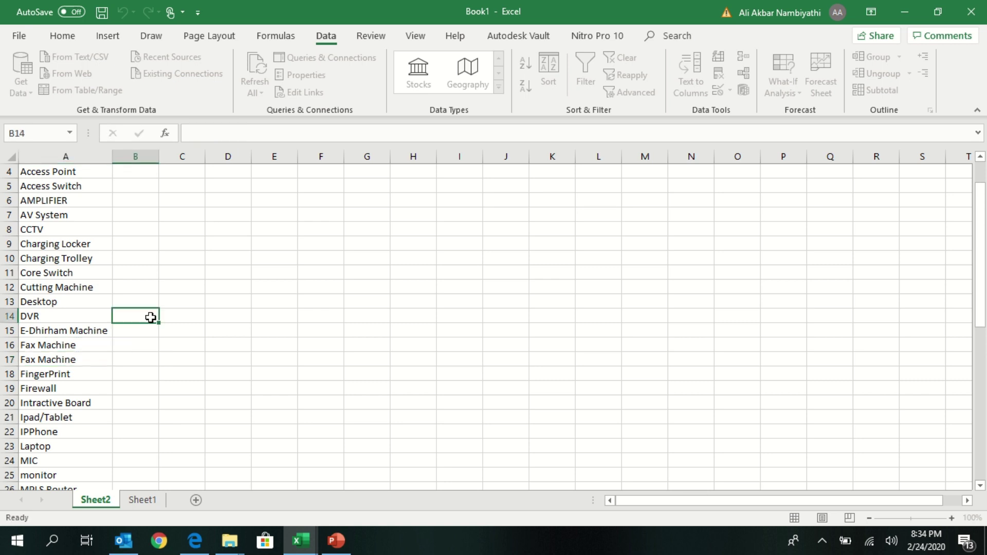
click(74, 286)
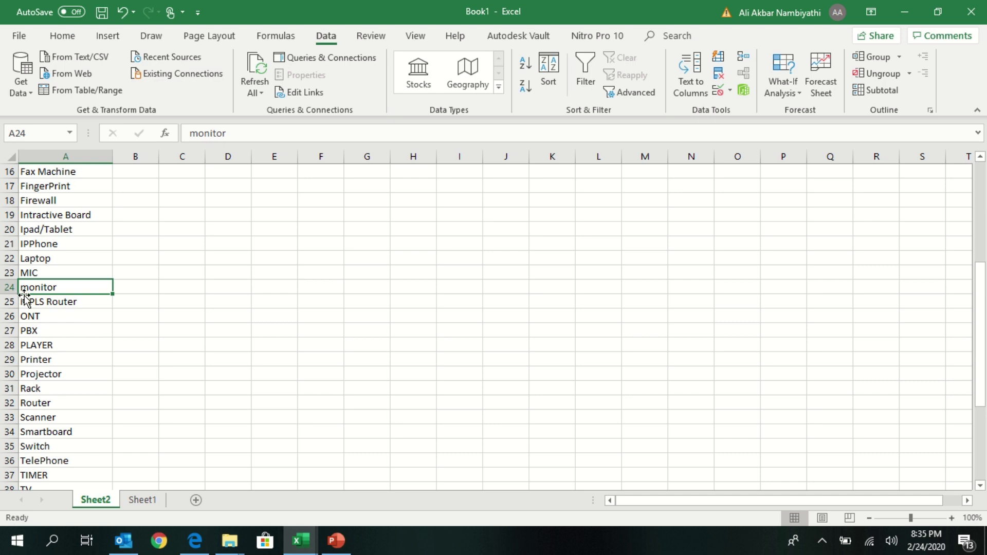
key(ctrl+h)
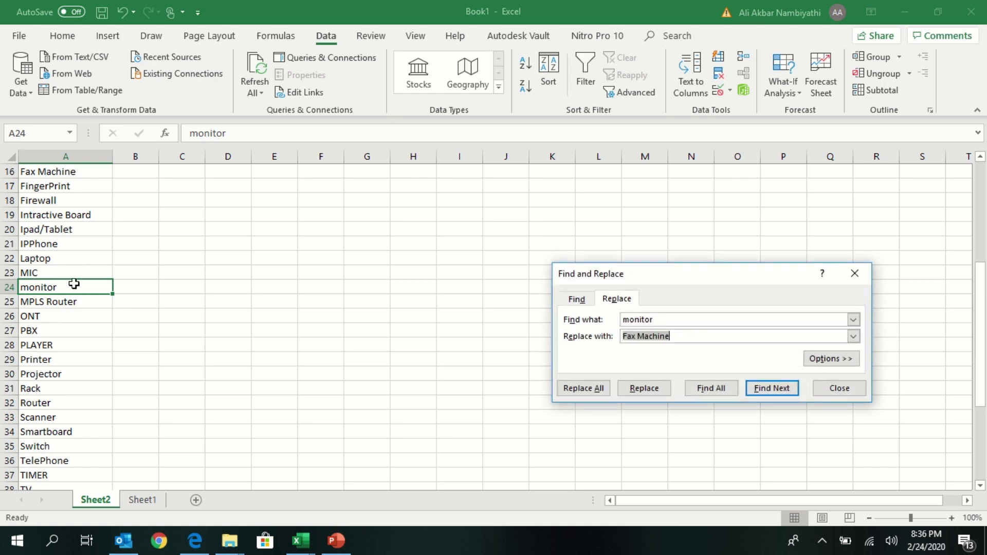
- Set Find and Replace to swap lowercase 'monitor' for 'Monitor', replacing the old Fax Machine value
click(74, 284)
key(ctrl+c)
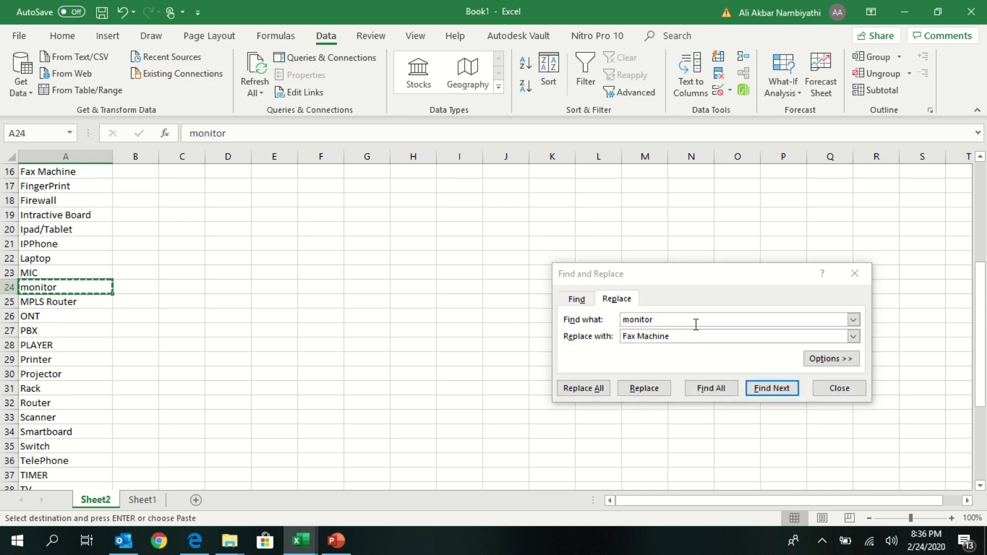
drag(696, 320, 600, 325)
click(718, 335)
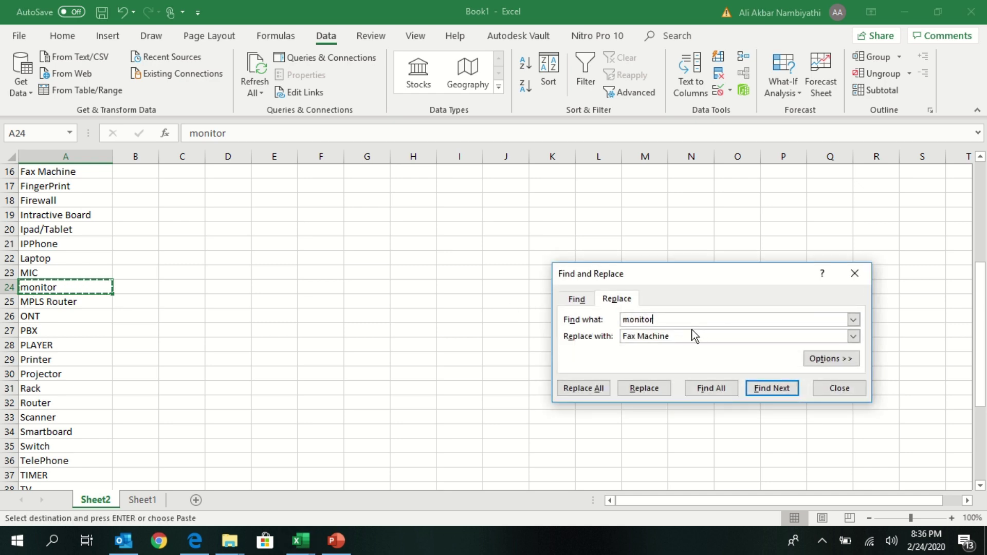
drag(679, 337, 615, 338)
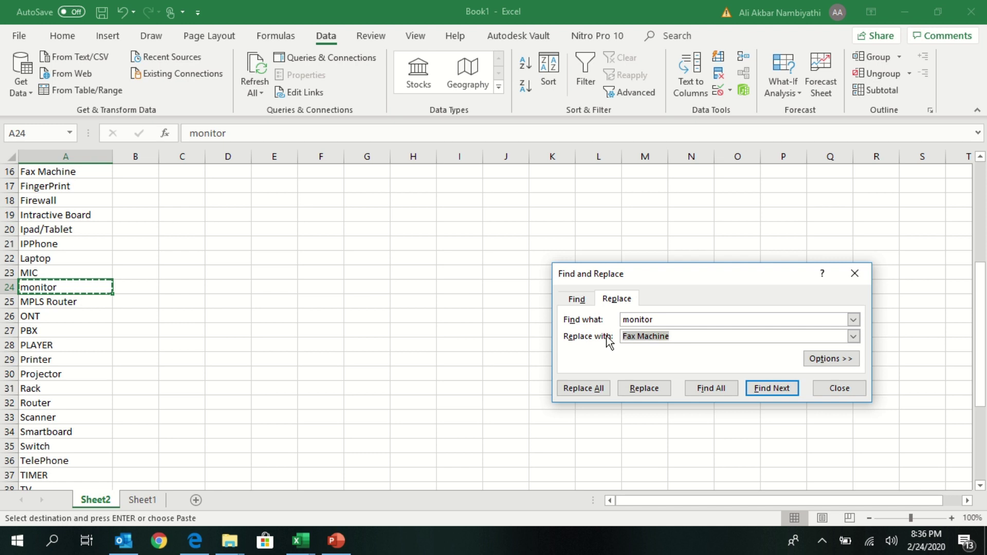
key(ctrl+v)
click(623, 338)
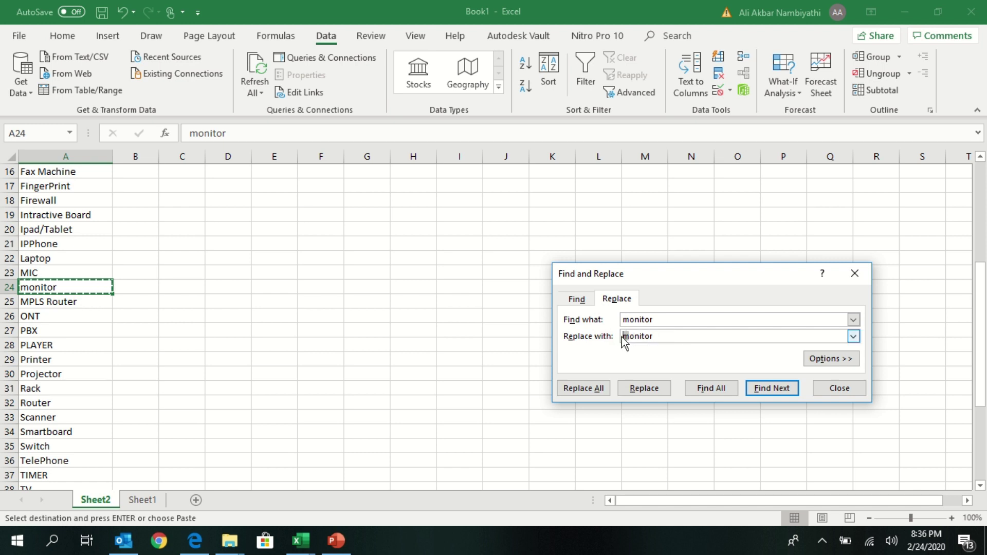
text(M)
- Replace all 49 lowercase 'monitor' entries in the asset template with 'Monitor'
click(388, 390)
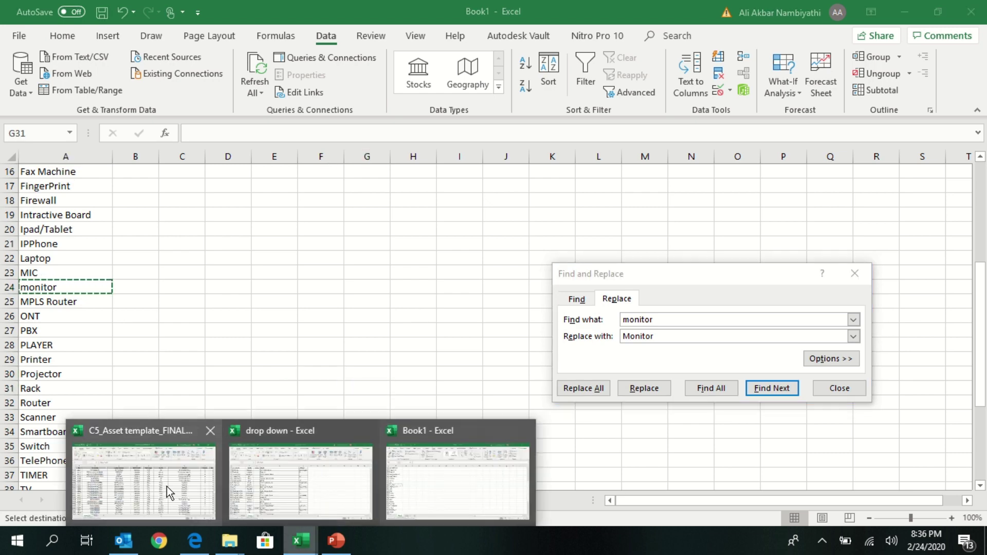
click(166, 486)
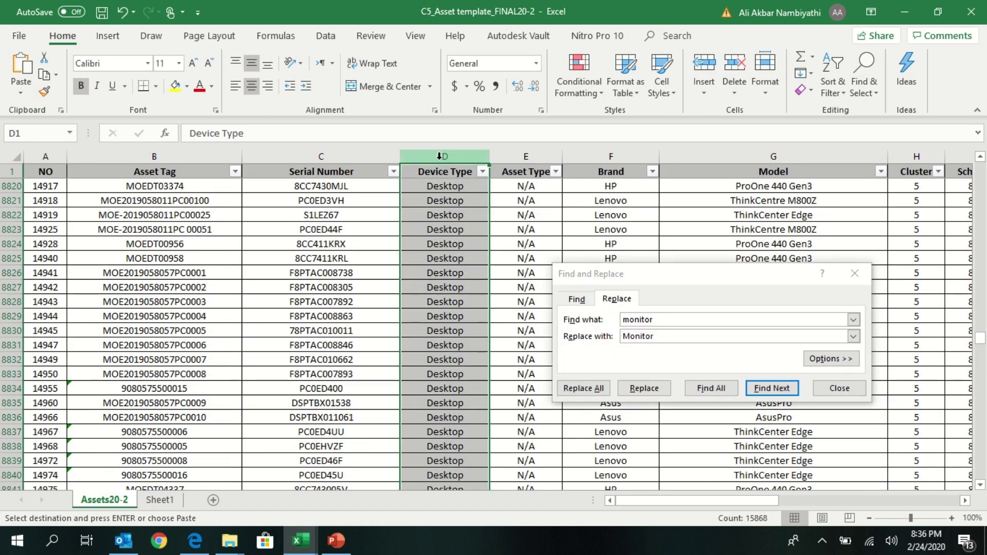
click(582, 389)
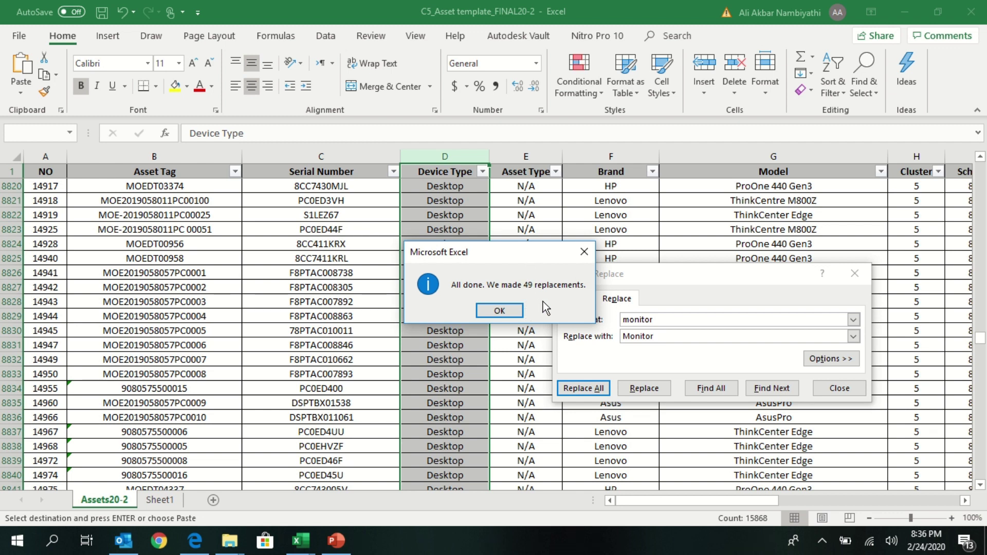
click(514, 312)
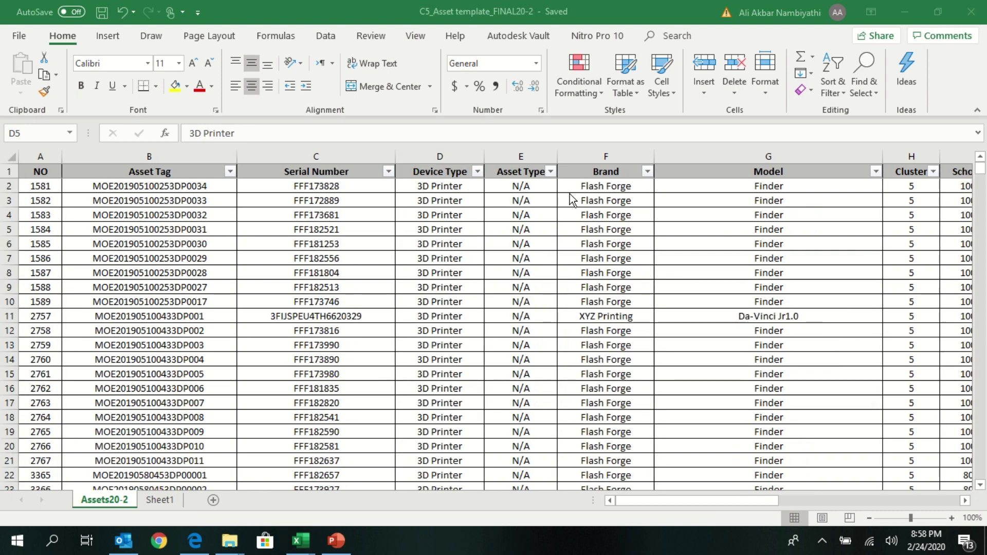
click(453, 230)
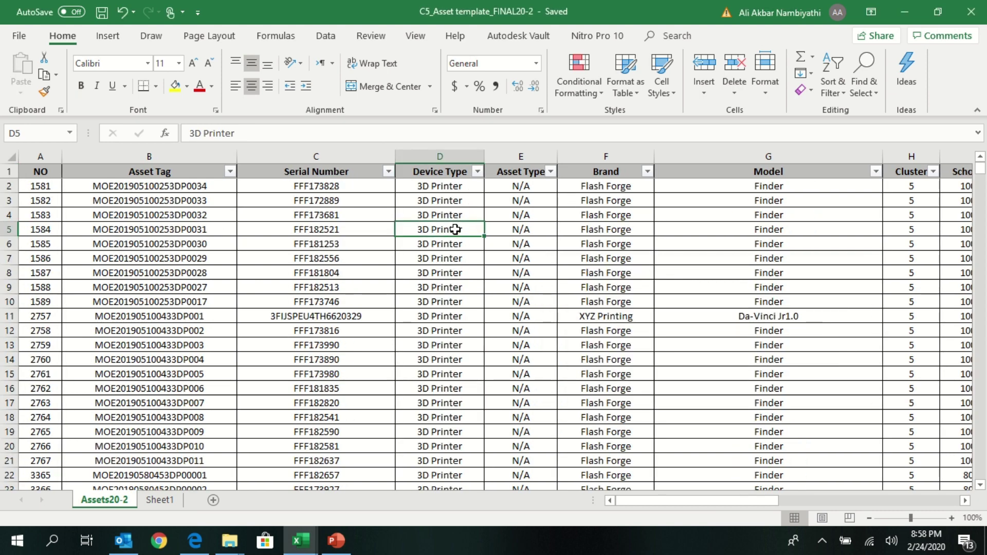
drag(452, 229, 442, 403)
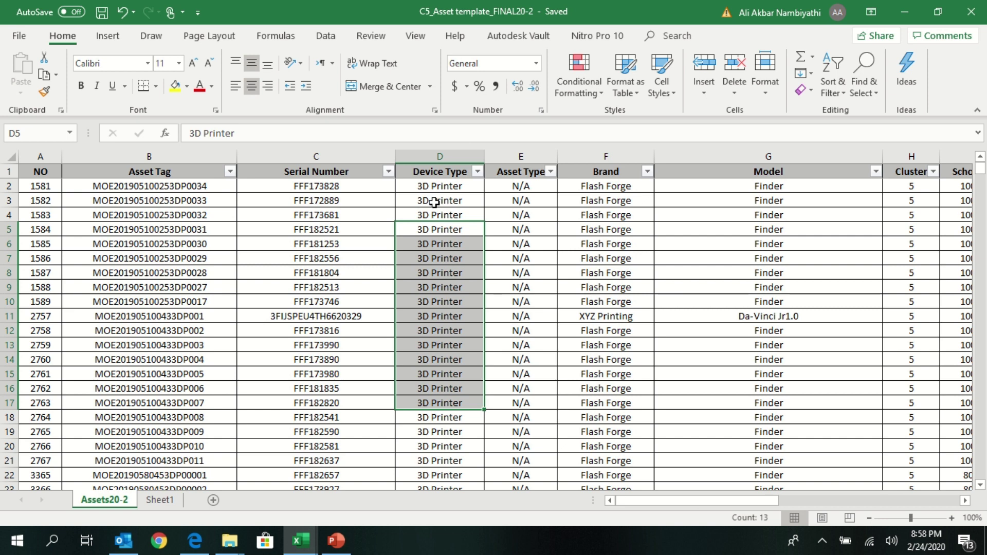
click(434, 202)
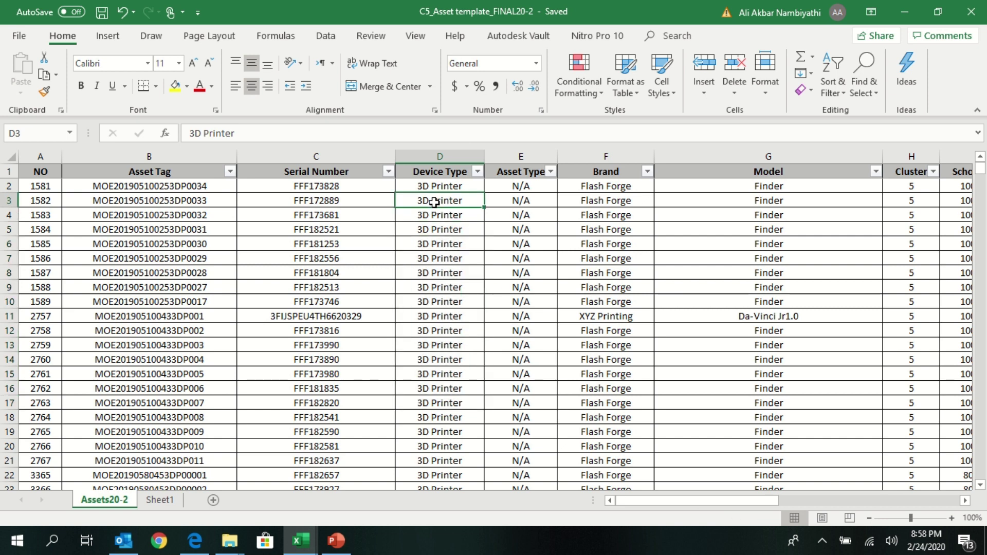